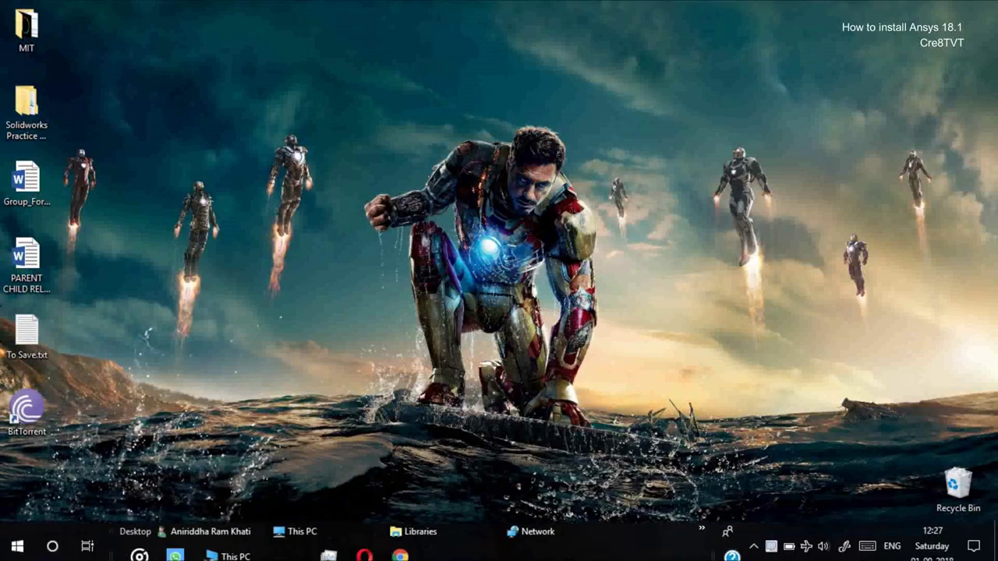
- Open the Ansys.Products.18.1.Win64-SSQ folder in Downloads and select ANSYS.18.1.DVD.WIN64.iso
{"action": "left_click", "coordinate": [234, 546]}
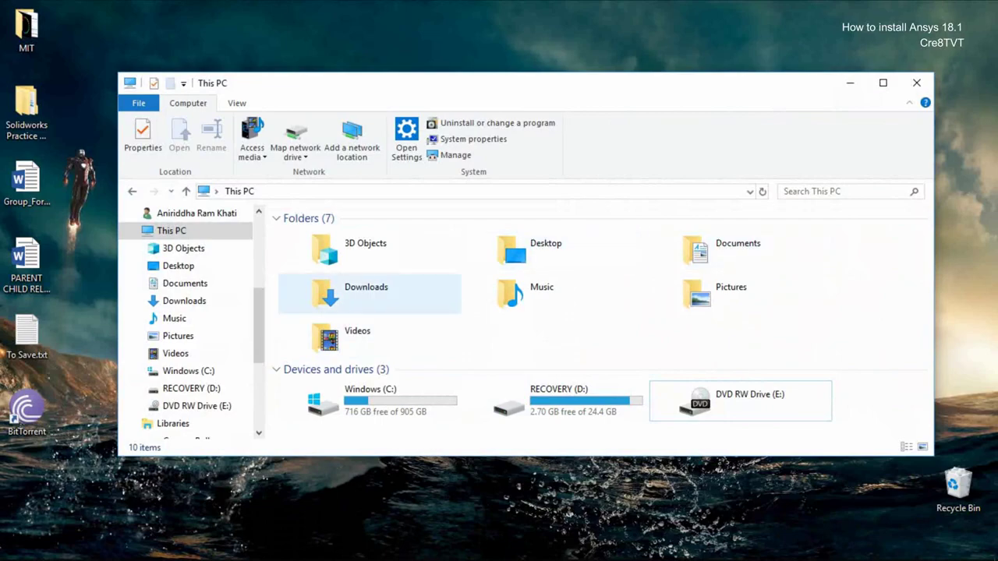
{"action": "double_click", "coordinate": [366, 288]}
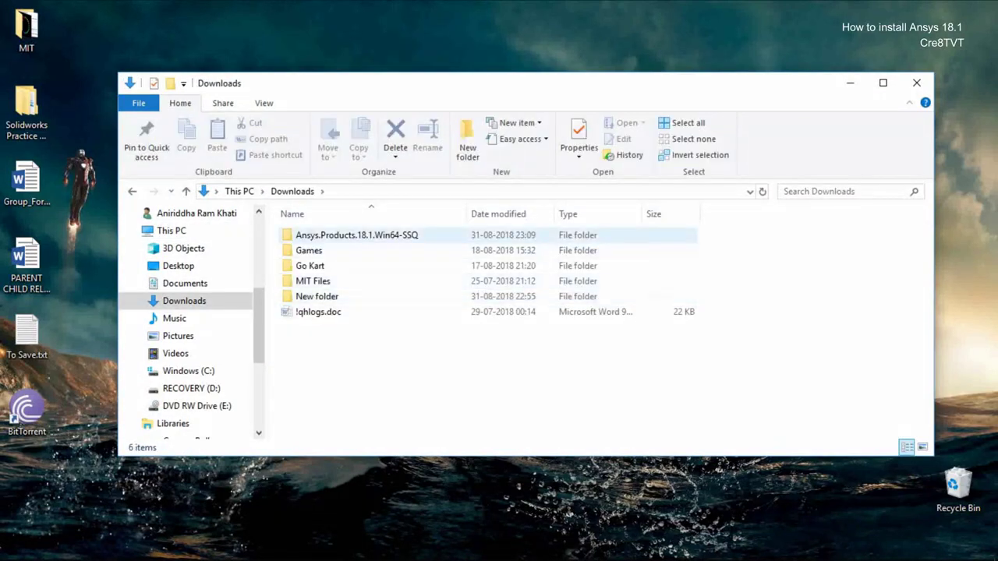
{"action": "double_click", "coordinate": [367, 235]}
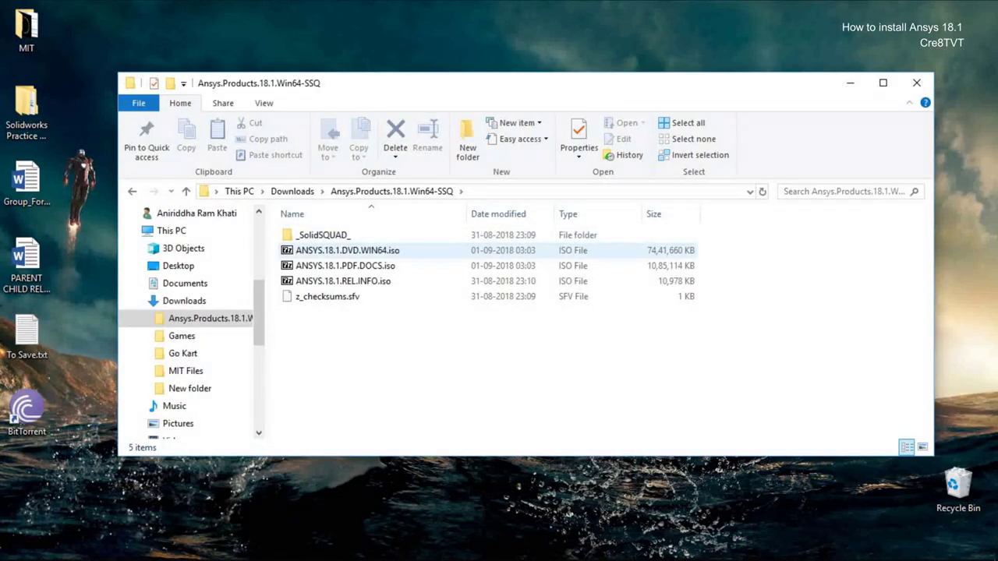
{"action": "left_click", "coordinate": [380, 250]}
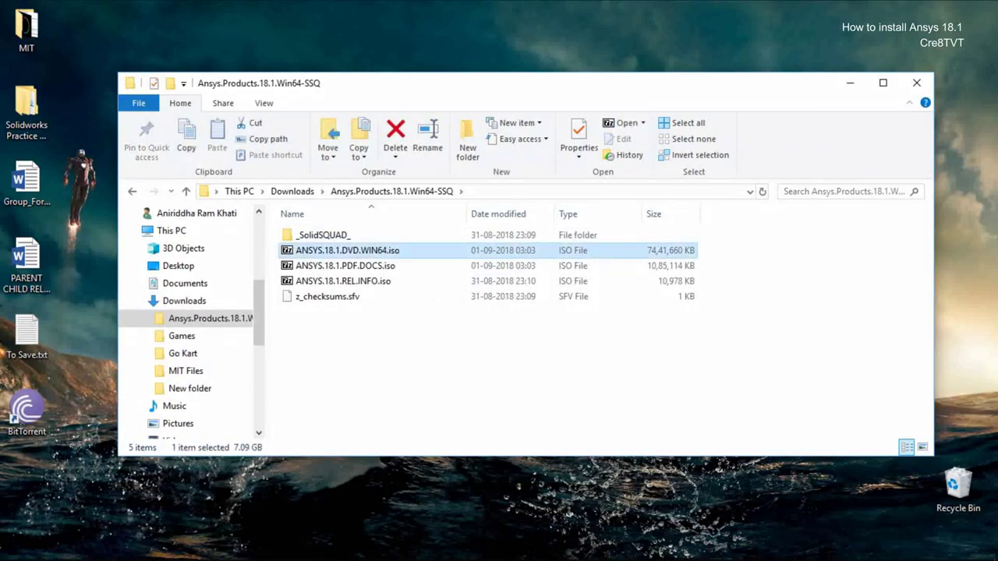
- Mount ANSYS.18.1.DVD.WIN64.iso with Power2Go as virtual drive F: and dismiss the success message
{"action": "right_click", "coordinate": [383, 251]}
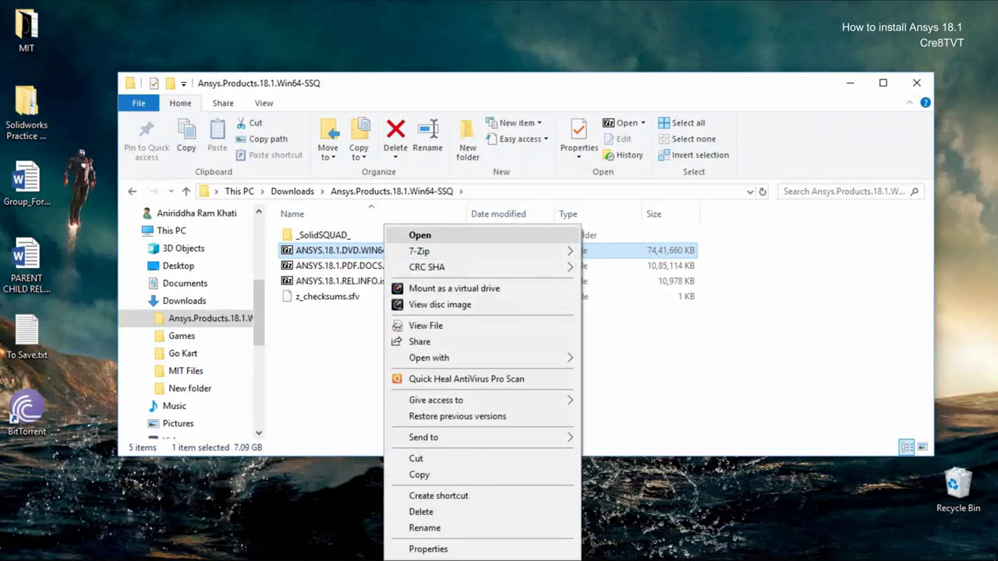
{"action": "left_click", "coordinate": [454, 288]}
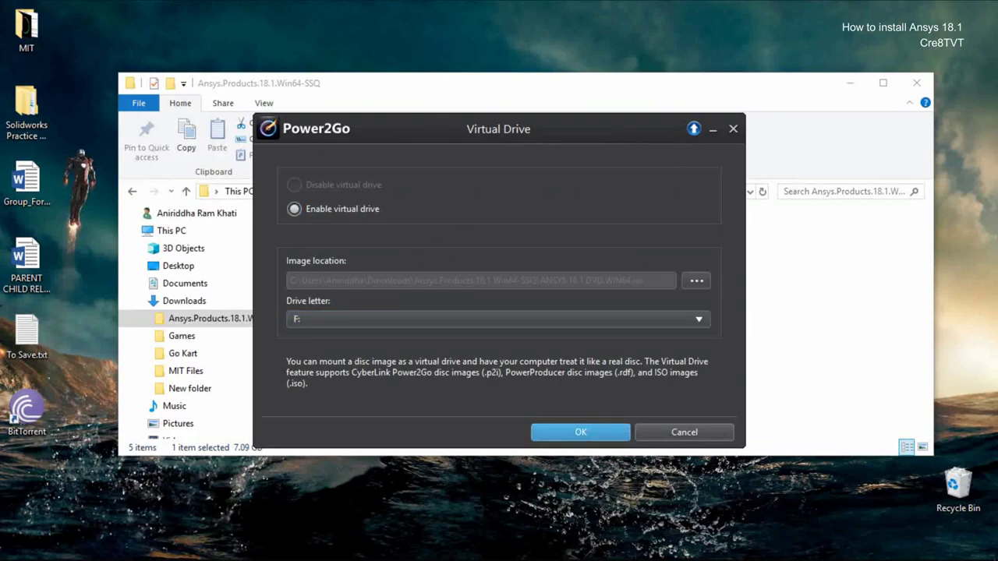
{"action": "left_click", "coordinate": [581, 432]}
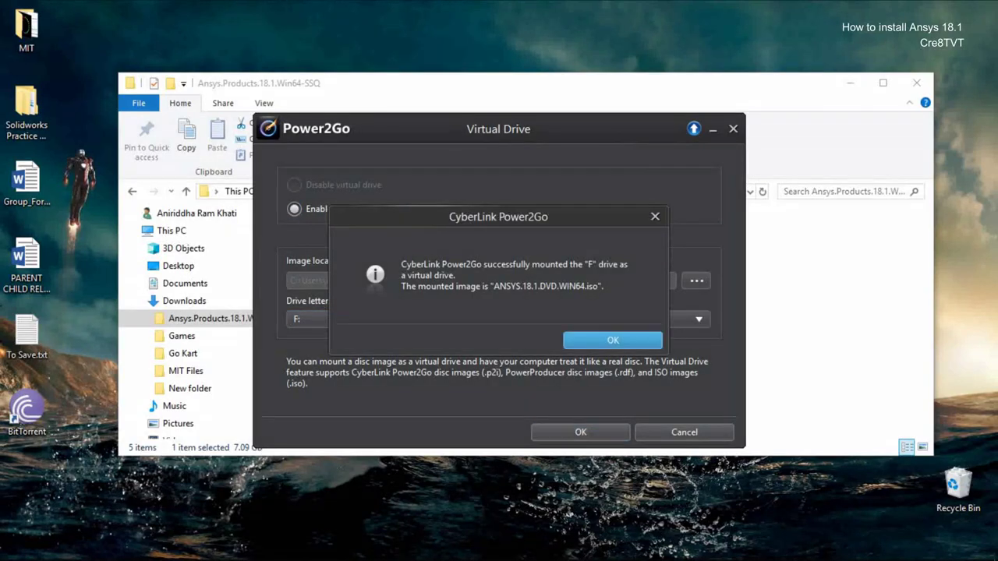
{"action": "left_click", "coordinate": [613, 340]}
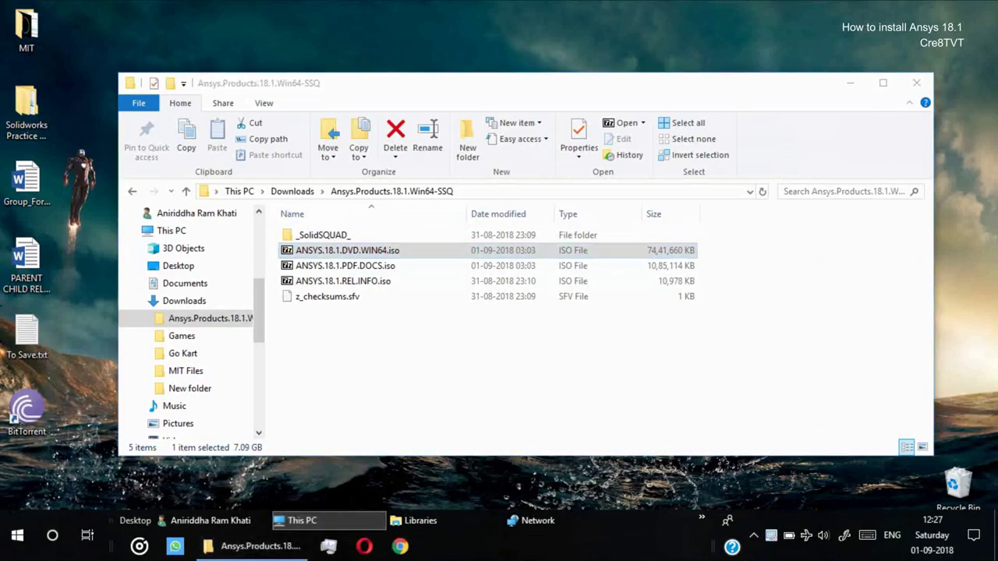
- Run setup.exe from the mounted CD Drive (F:) ANSYS181, then minimize the drive window
{"action": "left_click", "coordinate": [302, 520]}
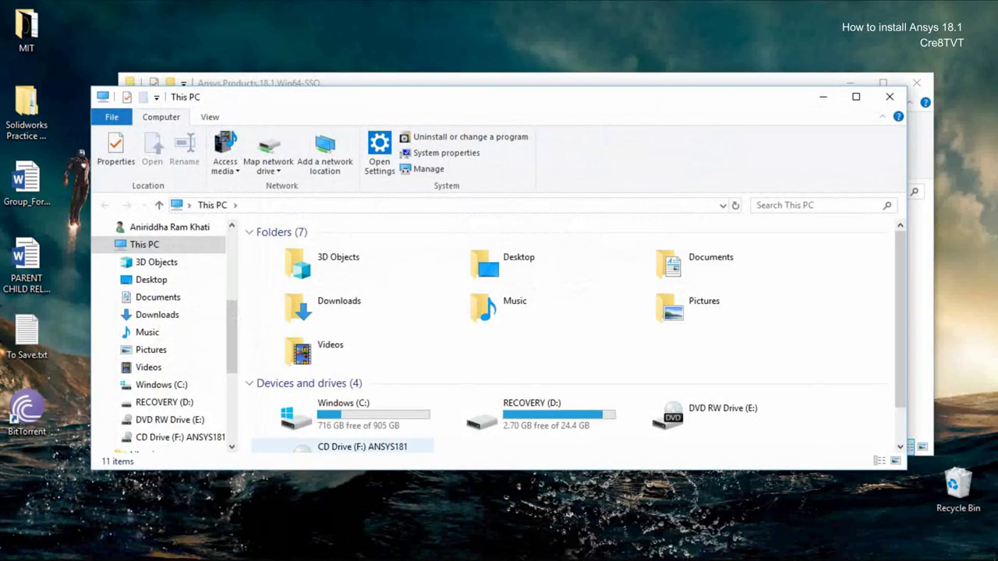
{"action": "double_click", "coordinate": [343, 446]}
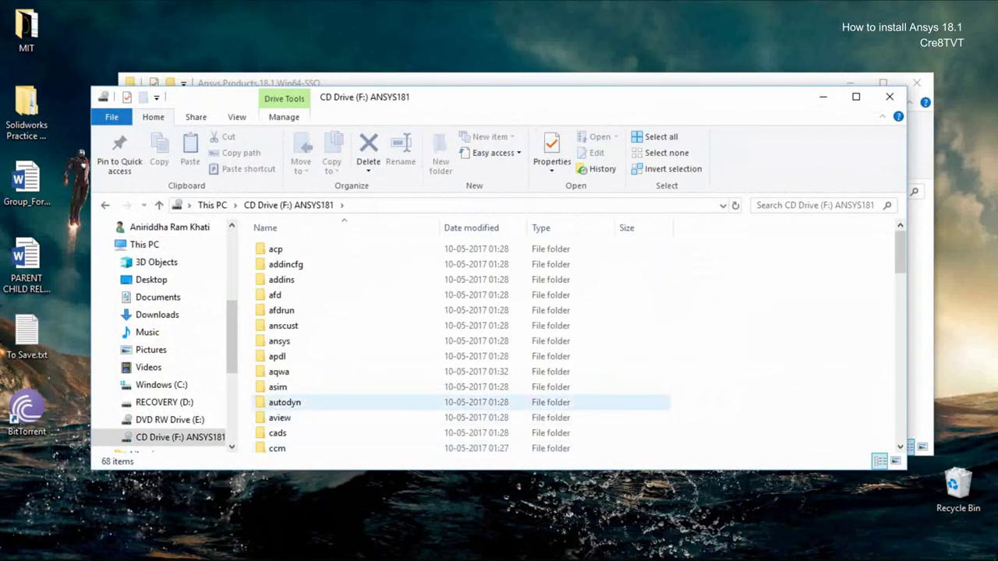
{"action": "scroll", "coordinate": [312, 390], "scroll_direction": "down", "scroll_amount": 2}
{"action": "scroll", "coordinate": [312, 386], "scroll_direction": "down", "scroll_amount": 2}
{"action": "scroll", "coordinate": [296, 383], "scroll_direction": "down", "scroll_amount": 1}
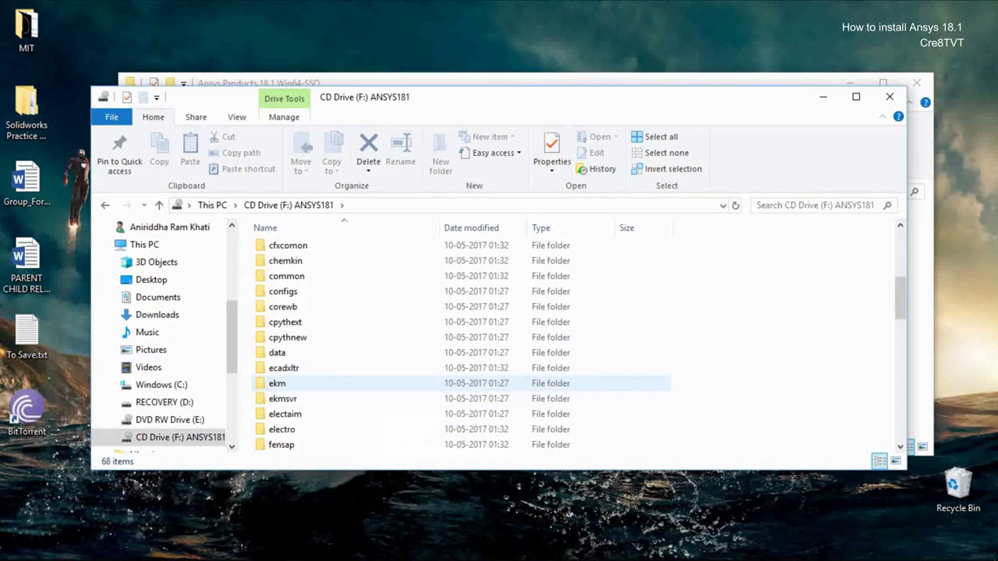
{"action": "scroll", "coordinate": [296, 383], "scroll_direction": "down", "scroll_amount": 3}
{"action": "scroll", "coordinate": [296, 383], "scroll_direction": "down", "scroll_amount": 1}
{"action": "scroll", "coordinate": [296, 383], "scroll_direction": "down", "scroll_amount": 2}
{"action": "scroll", "coordinate": [296, 383], "scroll_direction": "down", "scroll_amount": 3}
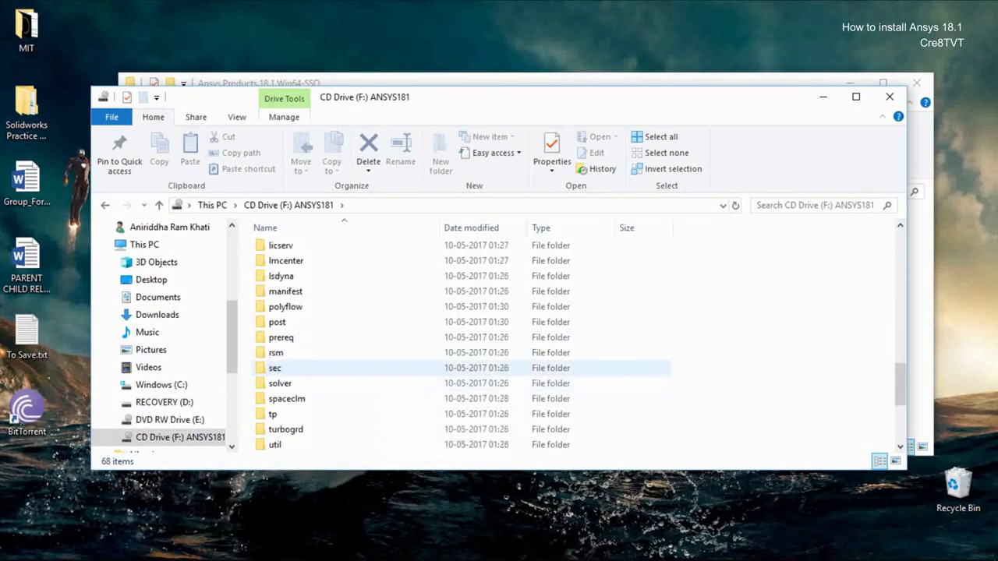
{"action": "scroll", "coordinate": [296, 378], "scroll_direction": "down", "scroll_amount": 1}
{"action": "scroll", "coordinate": [296, 371], "scroll_direction": "down", "scroll_amount": 2}
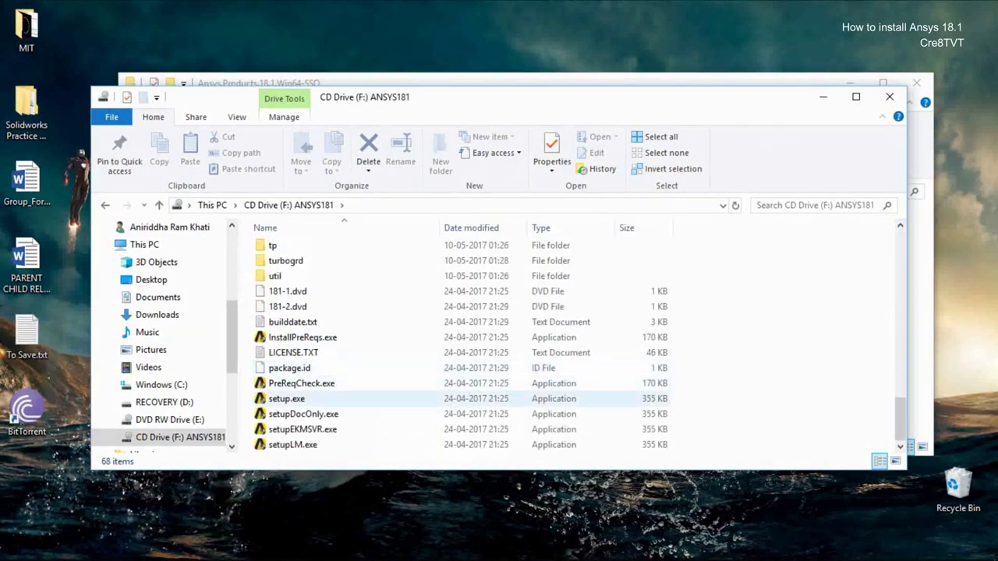
{"action": "left_click", "coordinate": [286, 398]}
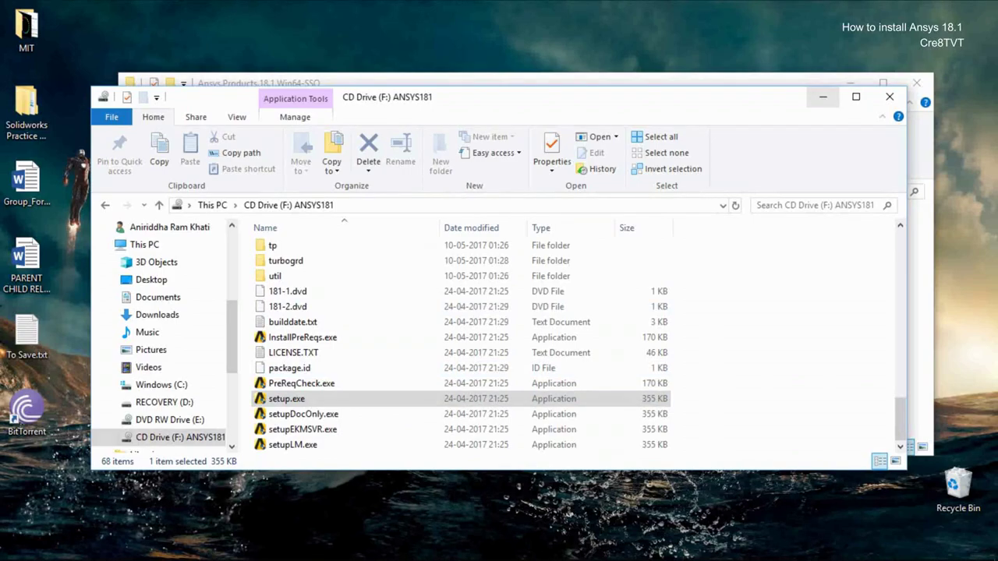
{"action": "left_click", "coordinate": [823, 97]}
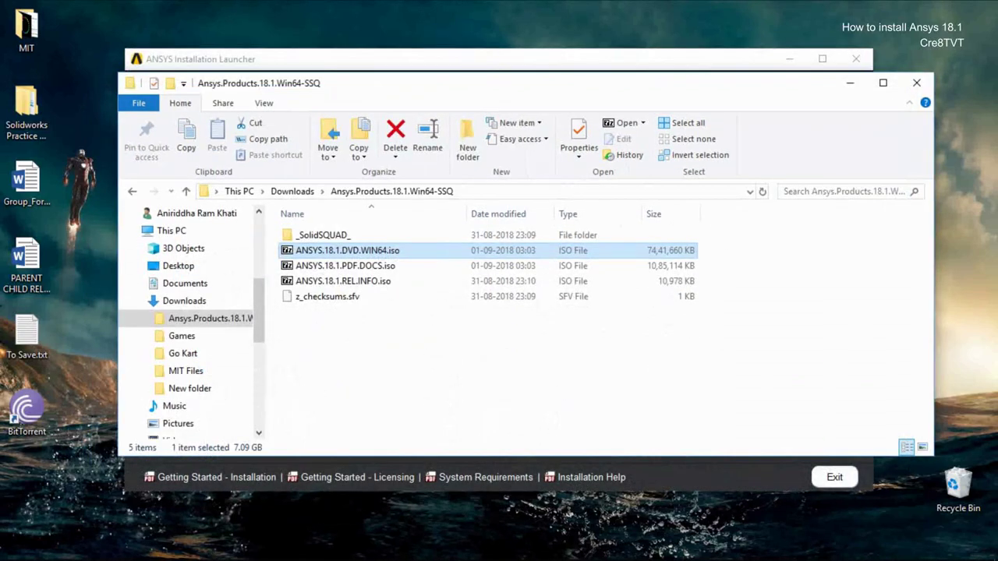
- Minimize the Ansys.Products folder window to uncover the ANSYS Installation Launcher
{"action": "left_click", "coordinate": [850, 83]}
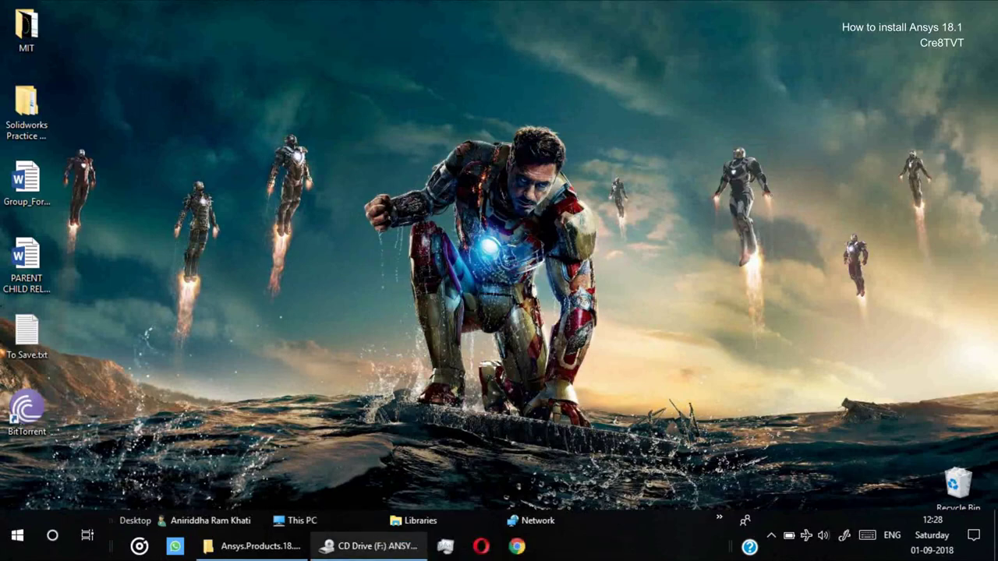
- Accept the ANSYS 18.1 license agreement, advance the installer, and open This PC to check drives
{"action": "mouse_move", "coordinate": [368, 546]}
{"action": "left_click", "coordinate": [387, 471]}
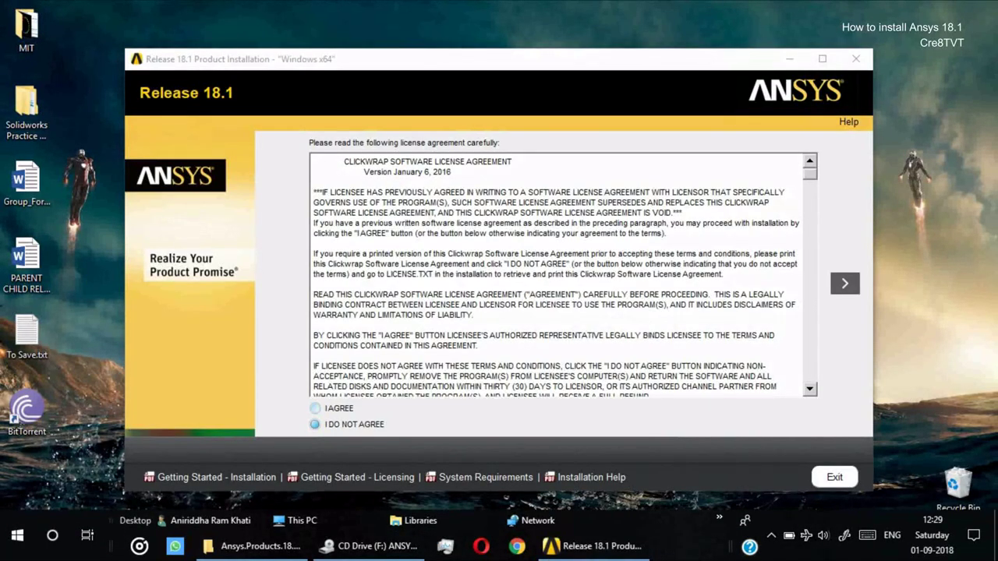
{"action": "left_click", "coordinate": [315, 407]}
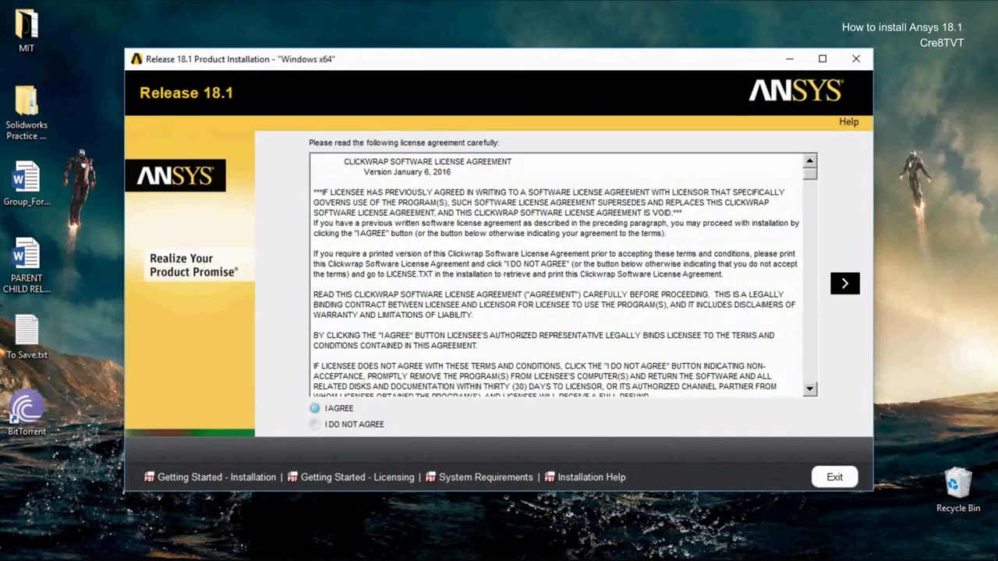
{"action": "left_click", "coordinate": [844, 283]}
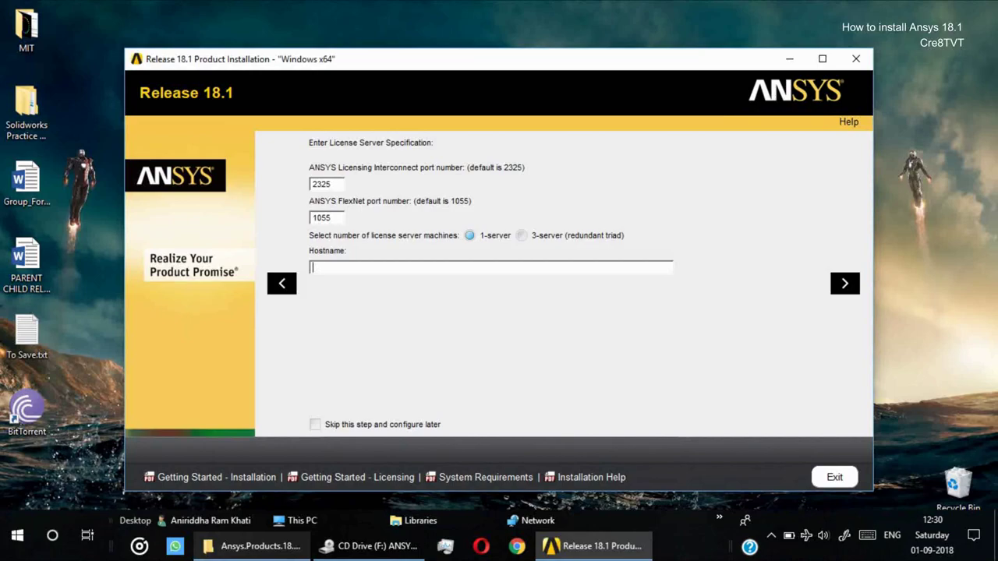
{"action": "left_click", "coordinate": [312, 521]}
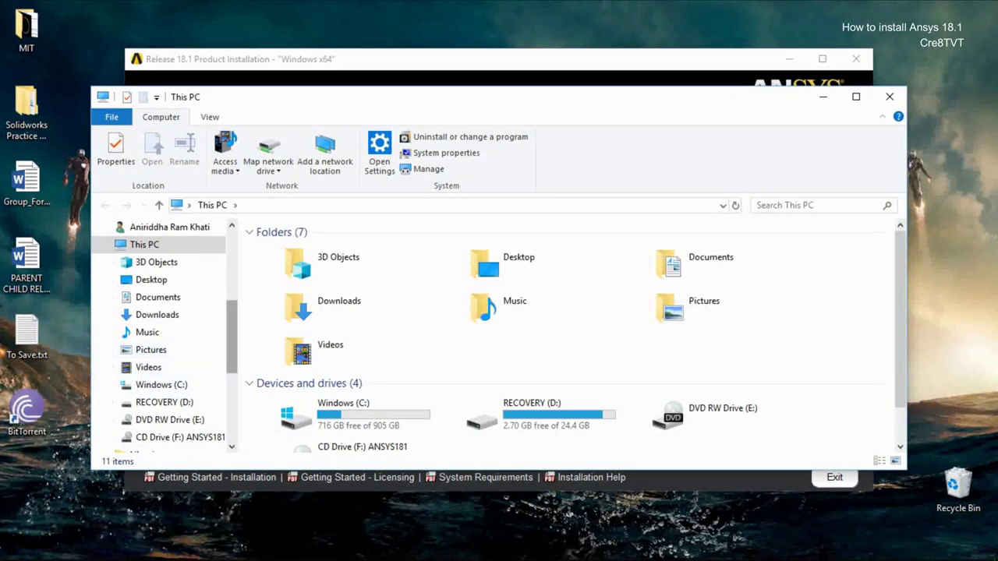
- Check Windows (C:) properties showing 716 GB free of 905 GB, then open Windows Settings
{"action": "scroll", "coordinate": [232, 335], "scroll_direction": "down", "scroll_amount": 2}
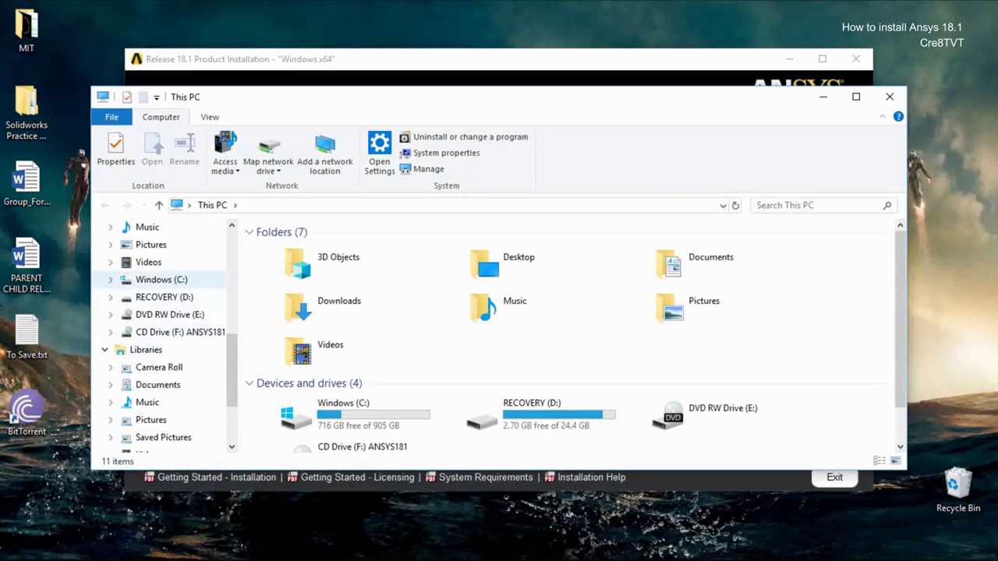
{"action": "right_click", "coordinate": [197, 282]}
{"action": "left_click", "coordinate": [241, 544]}
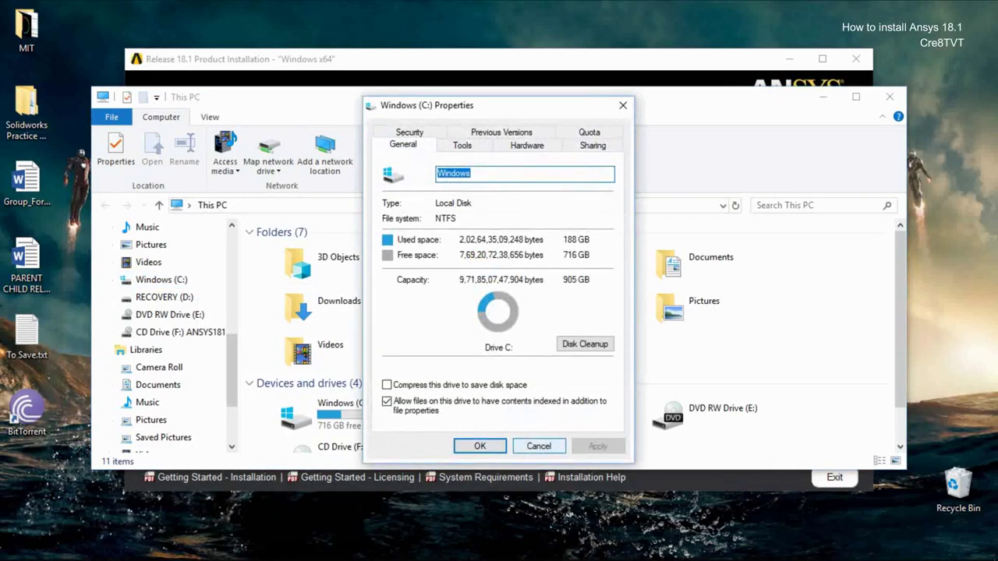
{"action": "left_click", "coordinate": [538, 446]}
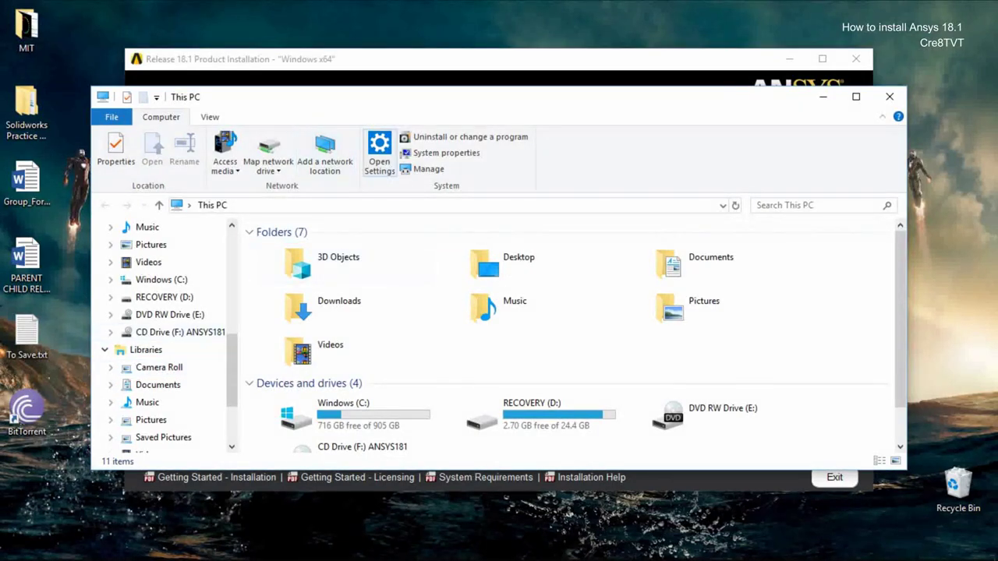
{"action": "left_click", "coordinate": [380, 152]}
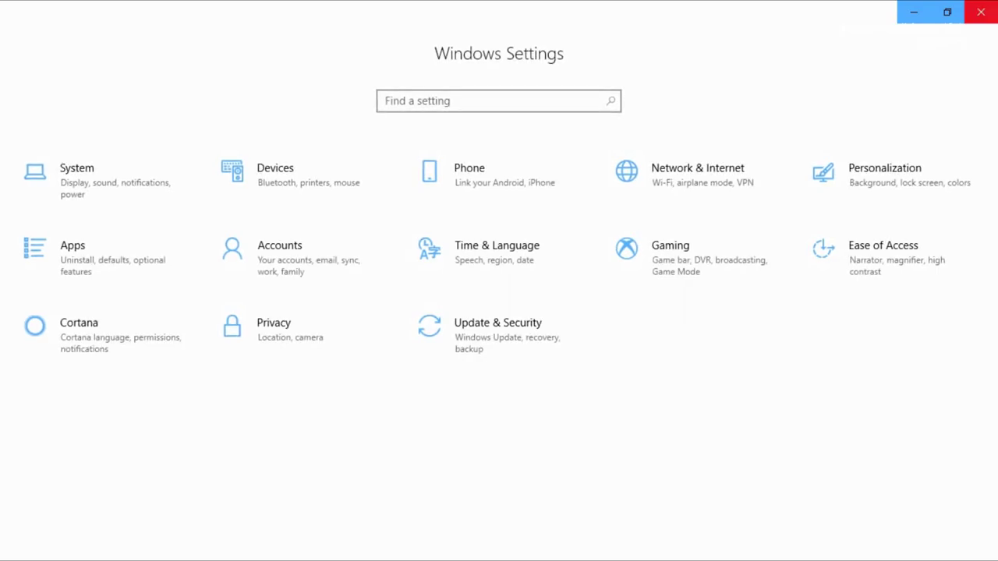
- Open System info from the About page, showing Windows 10 Home, 4.00 GB RAM, 64-bit
{"action": "left_click", "coordinate": [980, 12]}
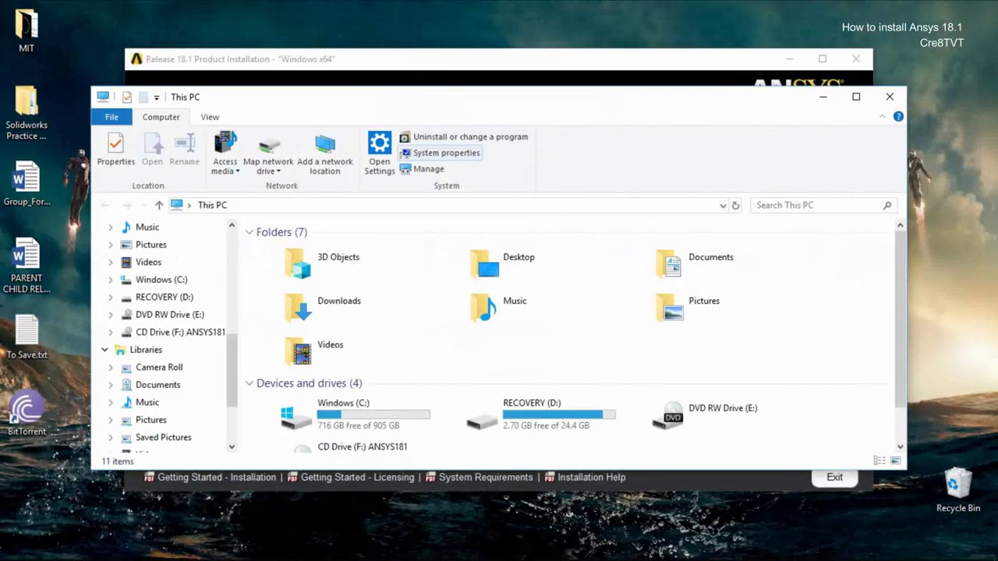
{"action": "left_click", "coordinate": [440, 153]}
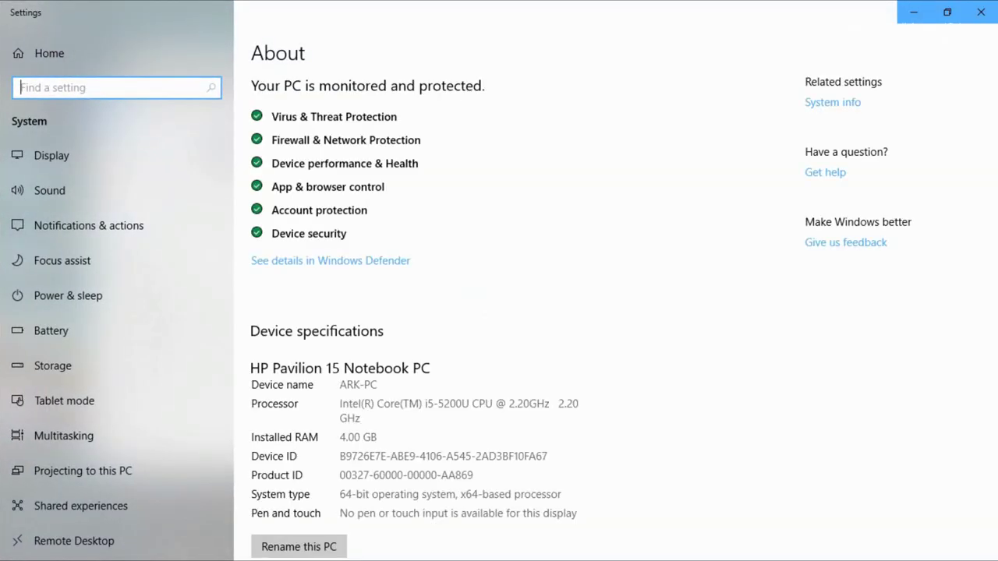
{"action": "scroll", "coordinate": [616, 312], "scroll_direction": "down", "scroll_amount": 3}
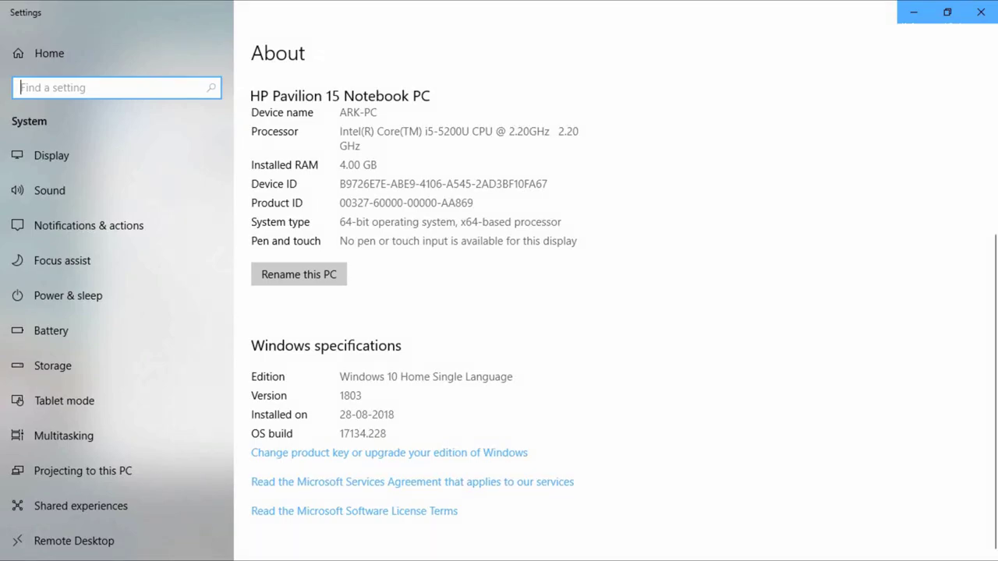
{"action": "scroll", "coordinate": [499, 312], "scroll_direction": "up", "scroll_amount": 3}
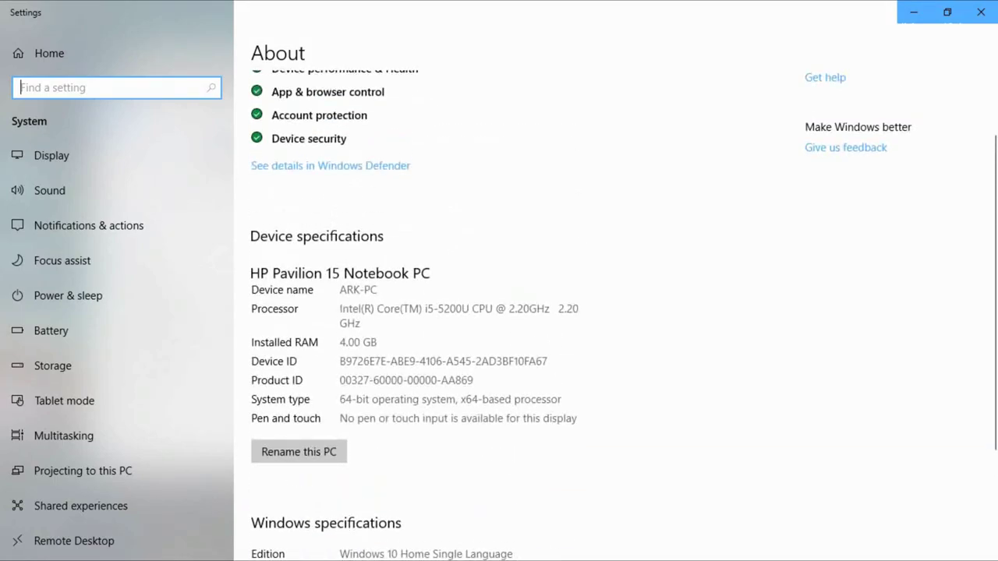
{"action": "scroll", "coordinate": [499, 312], "scroll_direction": "up", "scroll_amount": 1}
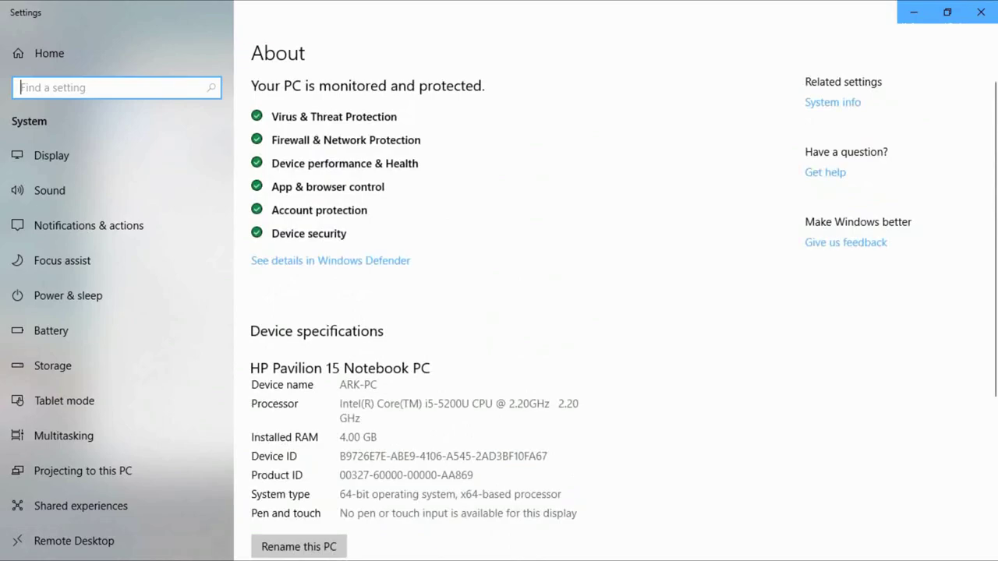
{"action": "left_click", "coordinate": [833, 102]}
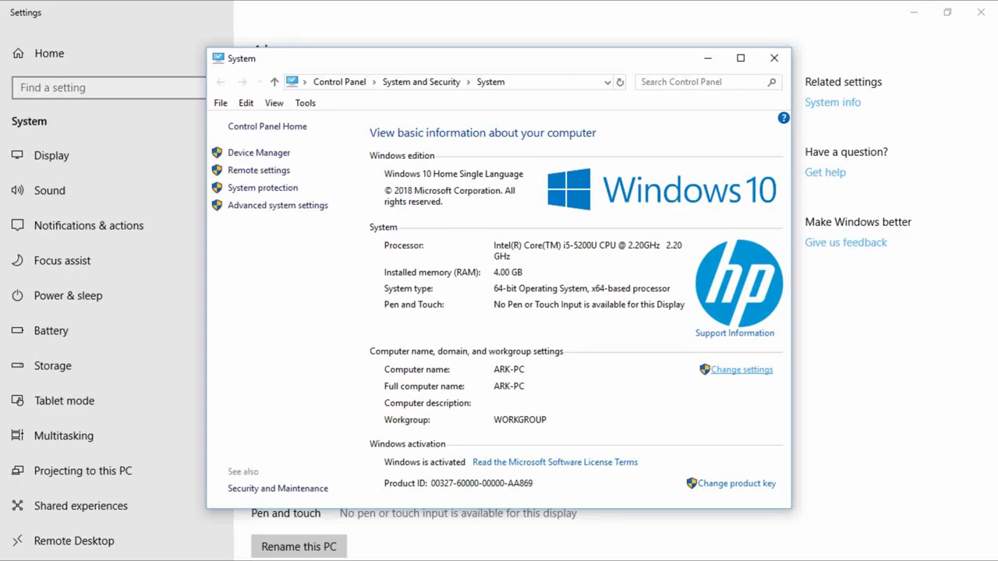
- Copy the full computer name ARK-PC from System Properties, then minimize the System window
{"action": "left_click", "coordinate": [741, 369]}
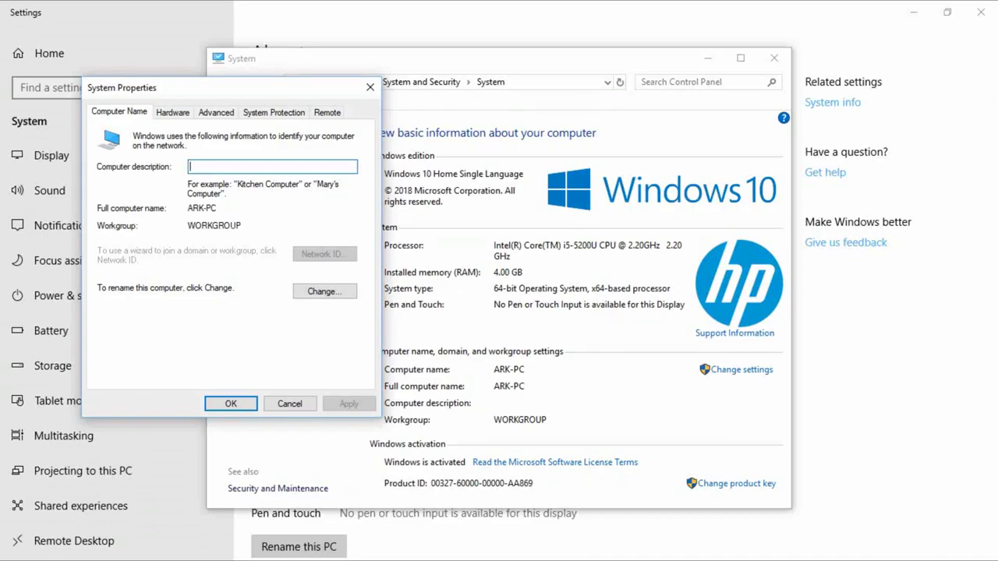
{"action": "left_click_drag", "start_coordinate": [188, 209], "coordinate": [216, 208]}
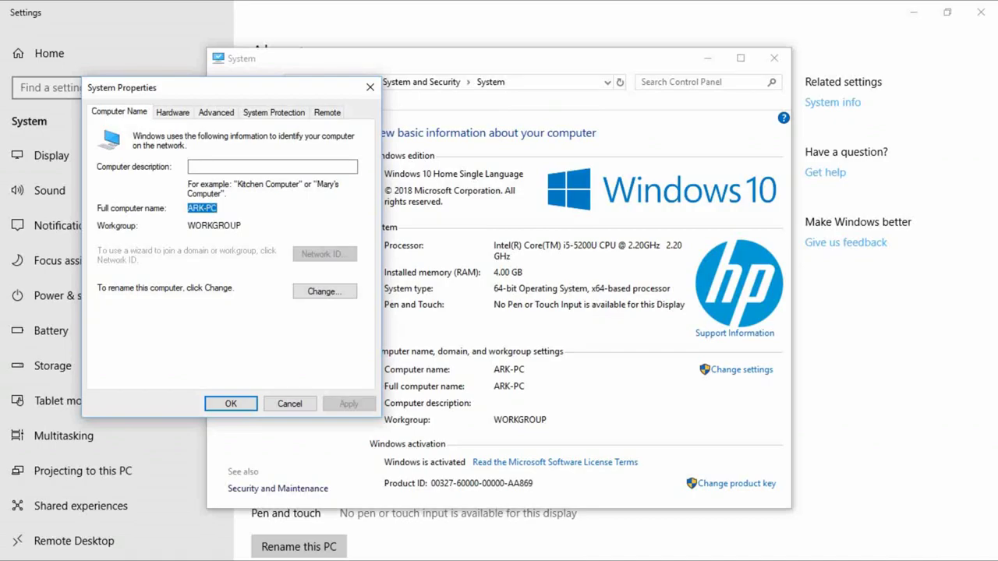
{"action": "right_click", "coordinate": [208, 208]}
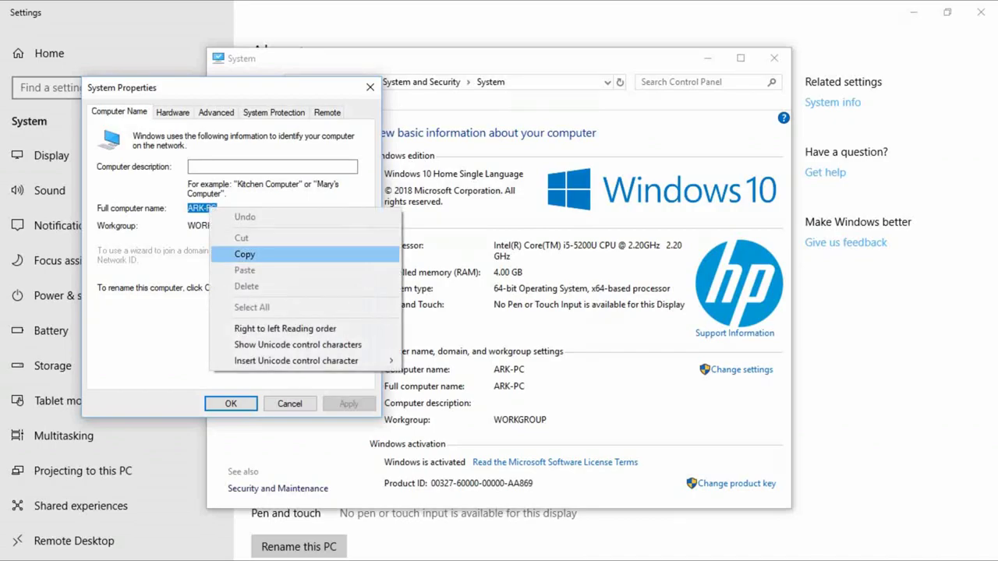
{"action": "left_click", "coordinate": [244, 254]}
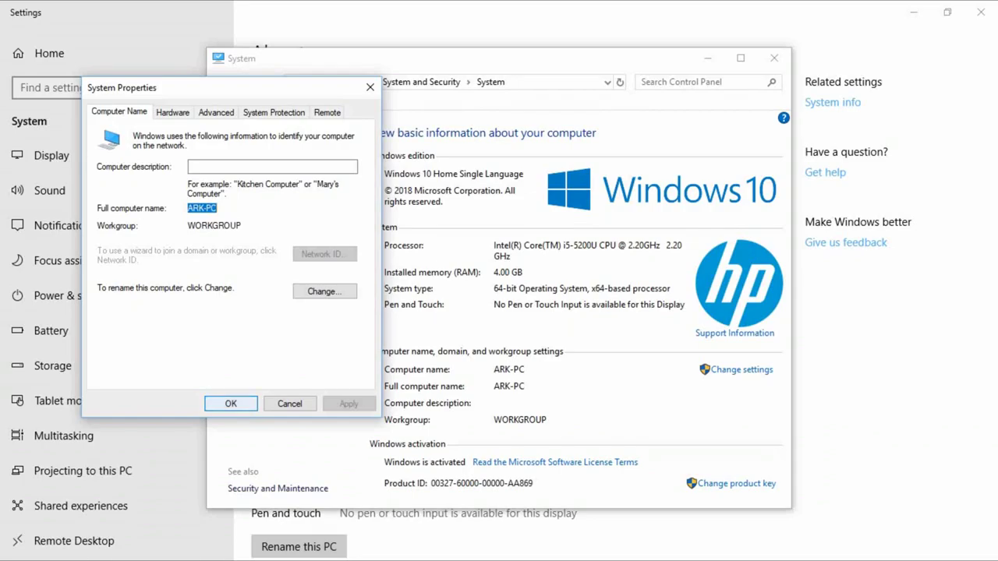
{"action": "left_click", "coordinate": [231, 403]}
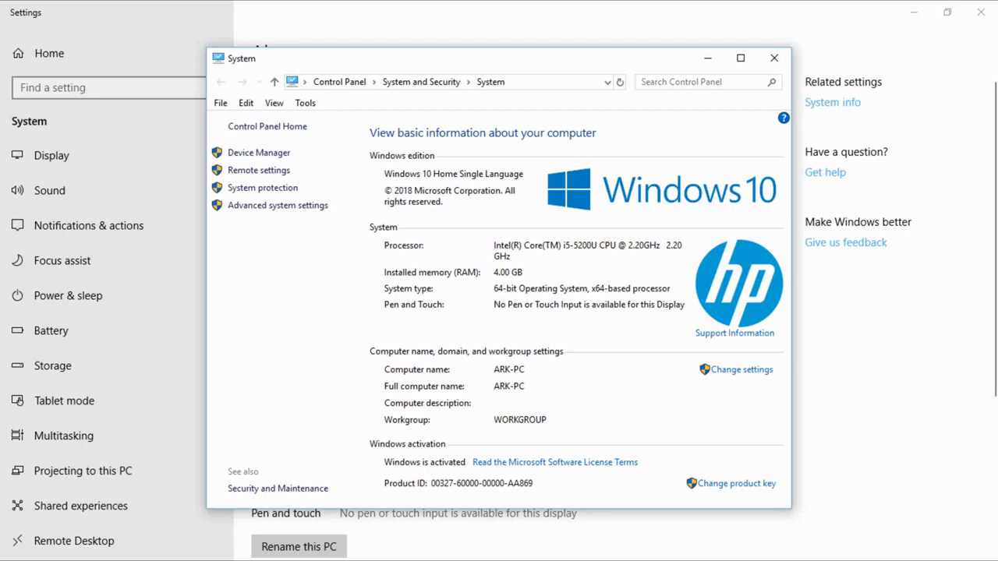
{"action": "left_click", "coordinate": [707, 58]}
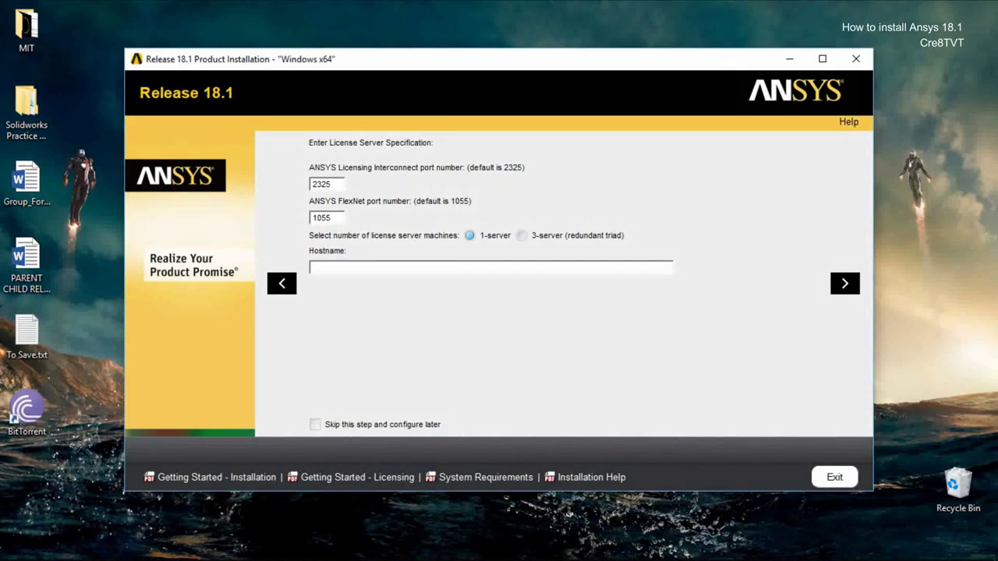
- Enter ARK-PC as the license server hostname, keeping ports 2325 and 1055
{"action": "type", "text": "ARK-PC"}
- Advance to product selection and tick ANSYS Customization Files and CFD-Post only
{"action": "left_click", "coordinate": [845, 284]}
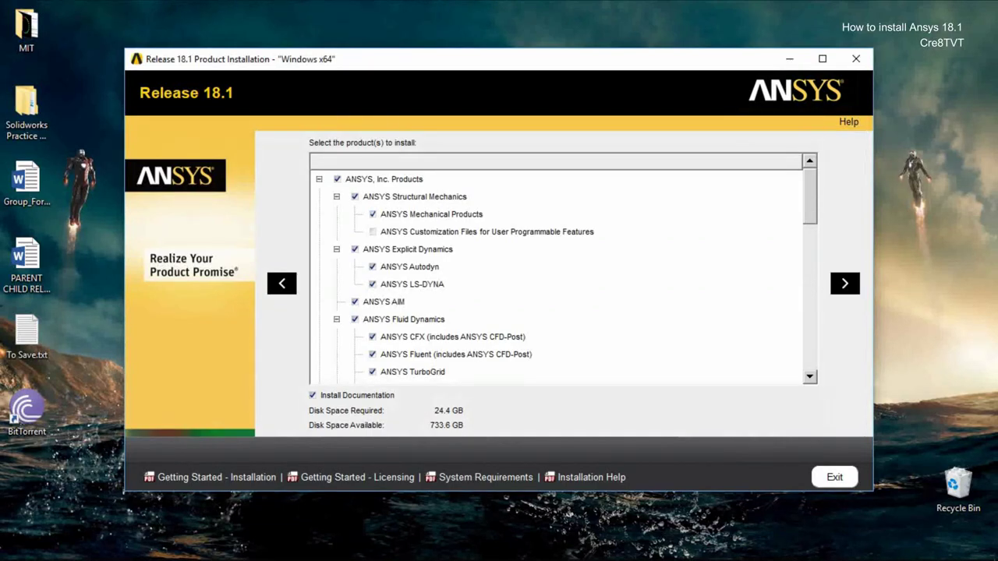
{"action": "left_click", "coordinate": [373, 232]}
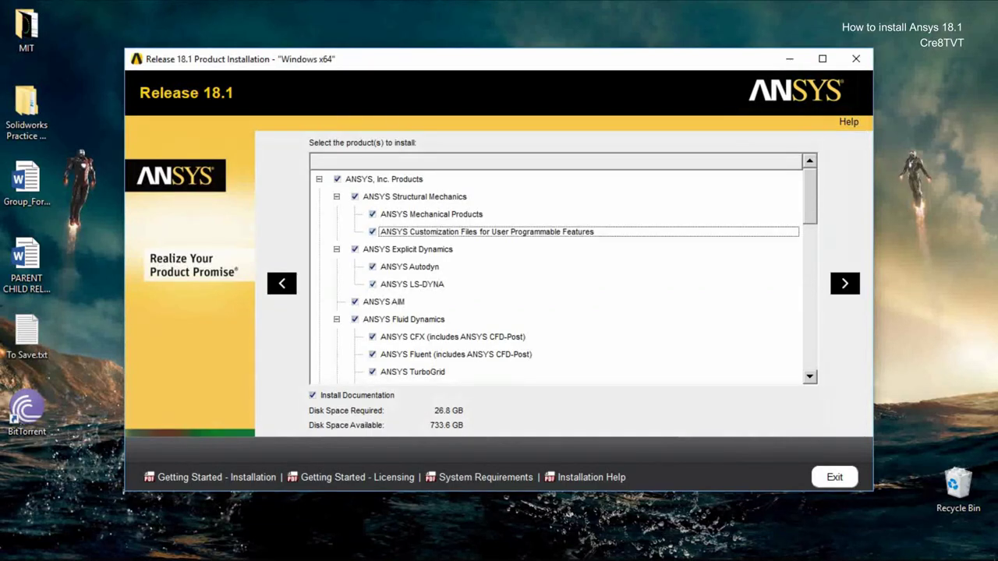
{"action": "scroll", "coordinate": [561, 273], "scroll_direction": "down", "scroll_amount": 1}
{"action": "scroll", "coordinate": [562, 273], "scroll_direction": "down", "scroll_amount": 1}
{"action": "scroll", "coordinate": [562, 273], "scroll_direction": "down", "scroll_amount": 1}
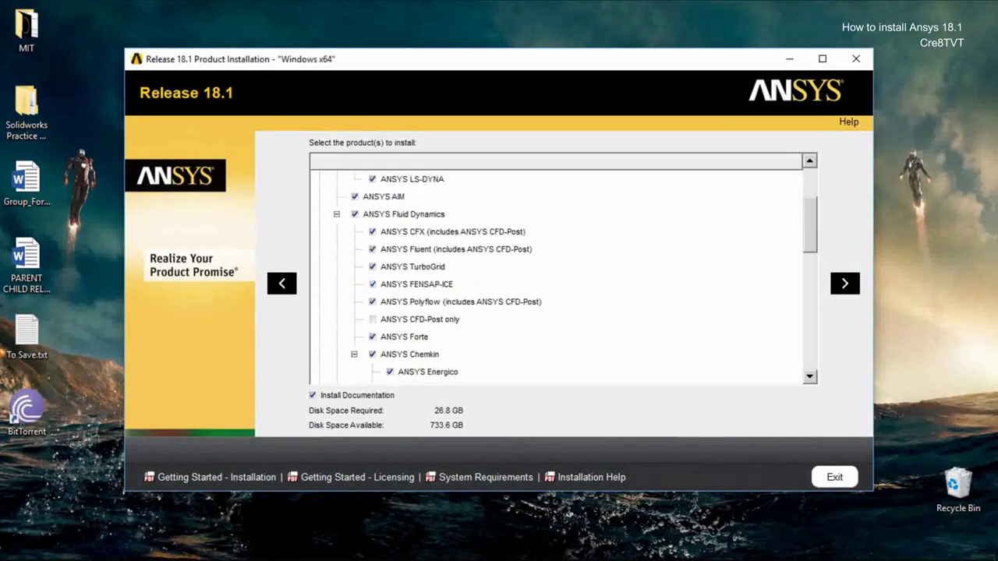
{"action": "left_click", "coordinate": [373, 319]}
{"action": "scroll", "coordinate": [562, 273], "scroll_direction": "down", "scroll_amount": 1}
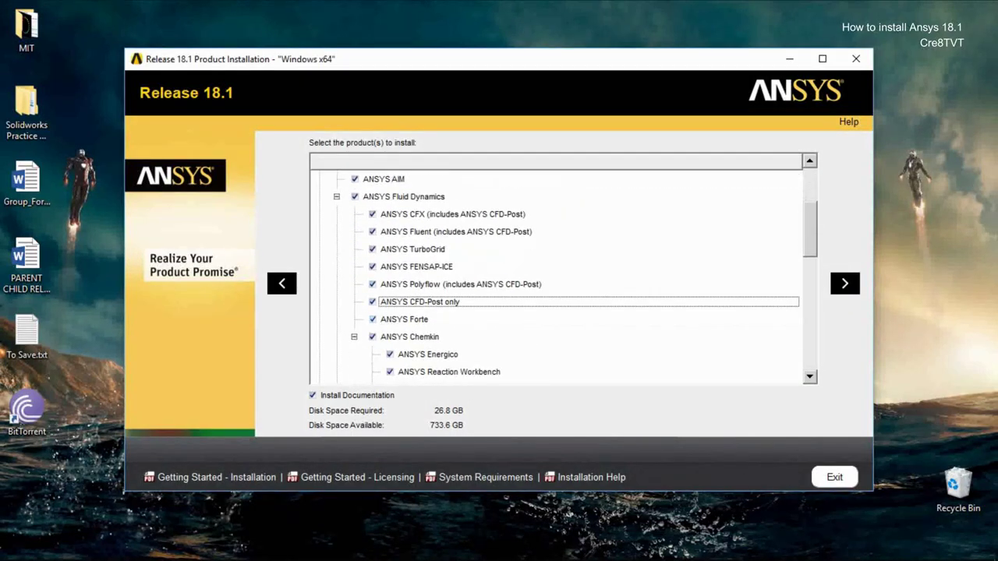
{"action": "scroll", "coordinate": [561, 273], "scroll_direction": "down", "scroll_amount": 1}
{"action": "scroll", "coordinate": [561, 273], "scroll_direction": "down", "scroll_amount": 1}
{"action": "scroll", "coordinate": [561, 273], "scroll_direction": "down", "scroll_amount": 1}
{"action": "scroll", "coordinate": [562, 273], "scroll_direction": "down", "scroll_amount": 1}
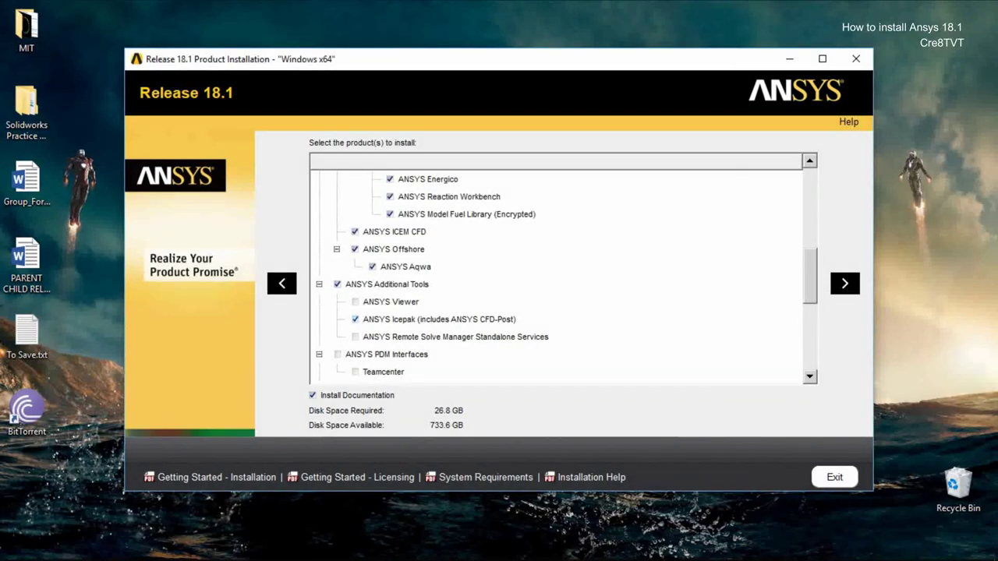
- Also tick ANSYS Viewer, RSM Standalone Services, PDM Teamcenter and Catia V5, bringing required space to 27.0 GB
{"action": "left_click", "coordinate": [355, 301]}
{"action": "left_click", "coordinate": [356, 337]}
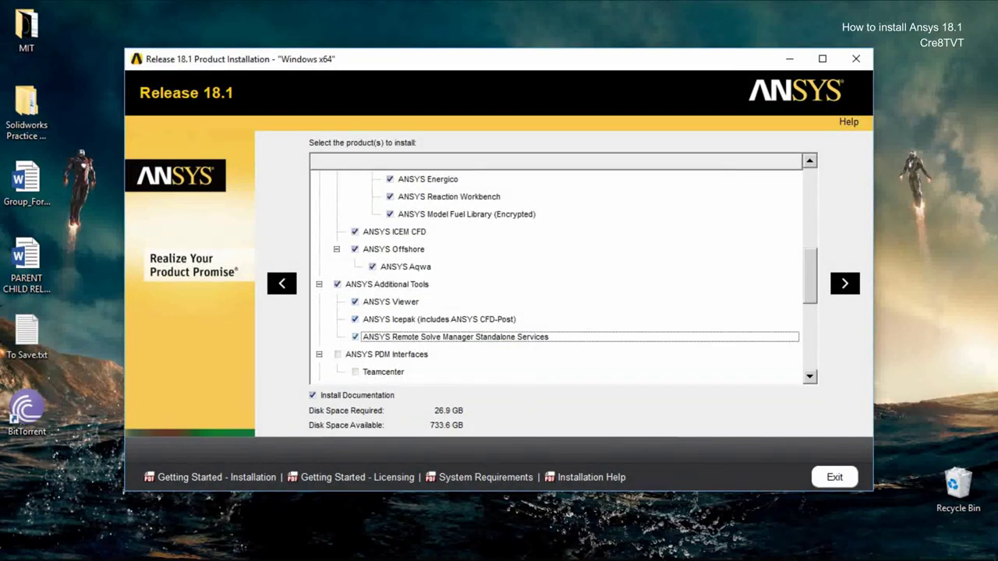
{"action": "left_click", "coordinate": [338, 354]}
{"action": "scroll", "coordinate": [562, 272], "scroll_direction": "down", "scroll_amount": 3}
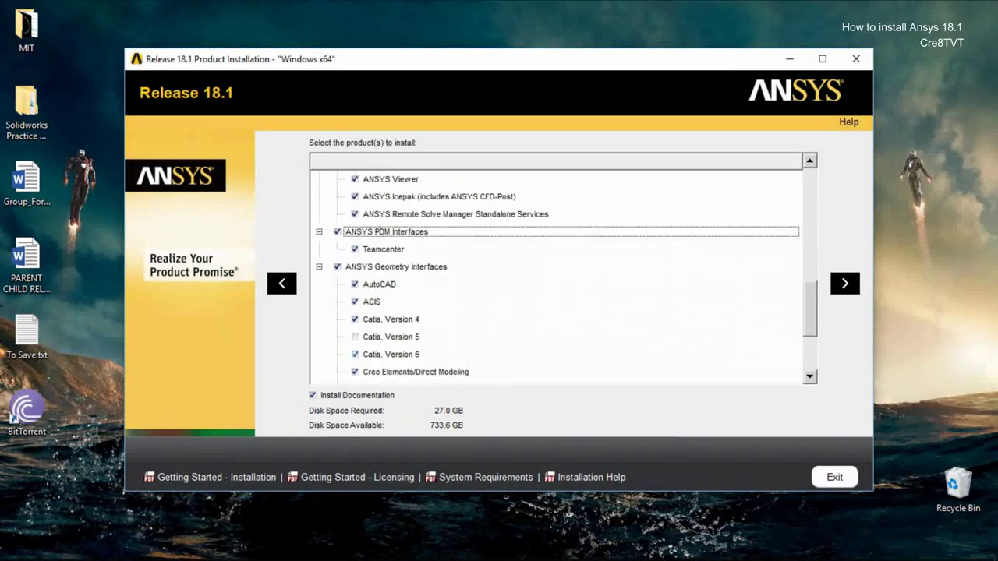
{"action": "scroll", "coordinate": [561, 272], "scroll_direction": "down", "scroll_amount": 1}
{"action": "left_click", "coordinate": [356, 320]}
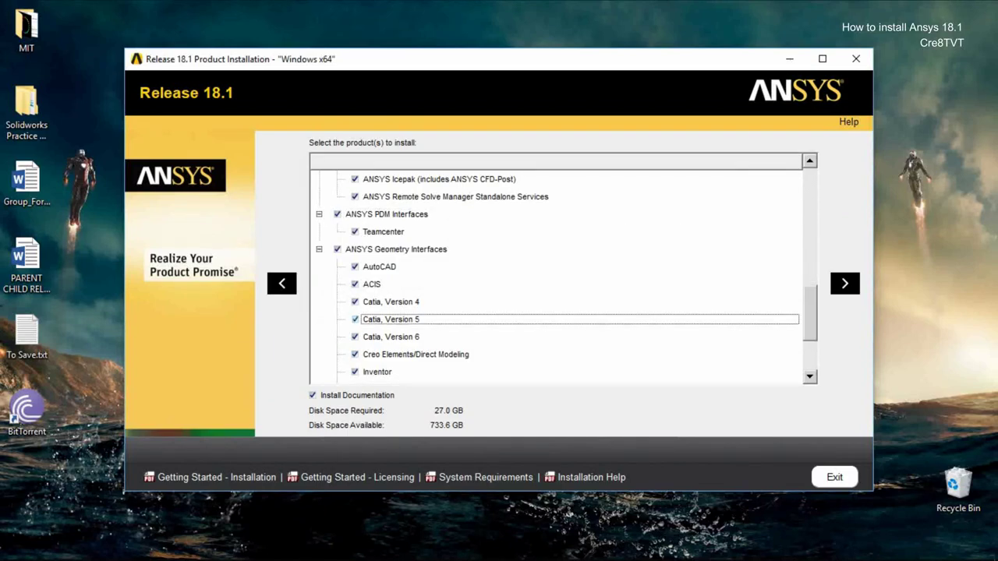
{"action": "scroll", "coordinate": [355, 319], "scroll_direction": "down", "scroll_amount": 1}
{"action": "scroll", "coordinate": [562, 273], "scroll_direction": "down", "scroll_amount": 1}
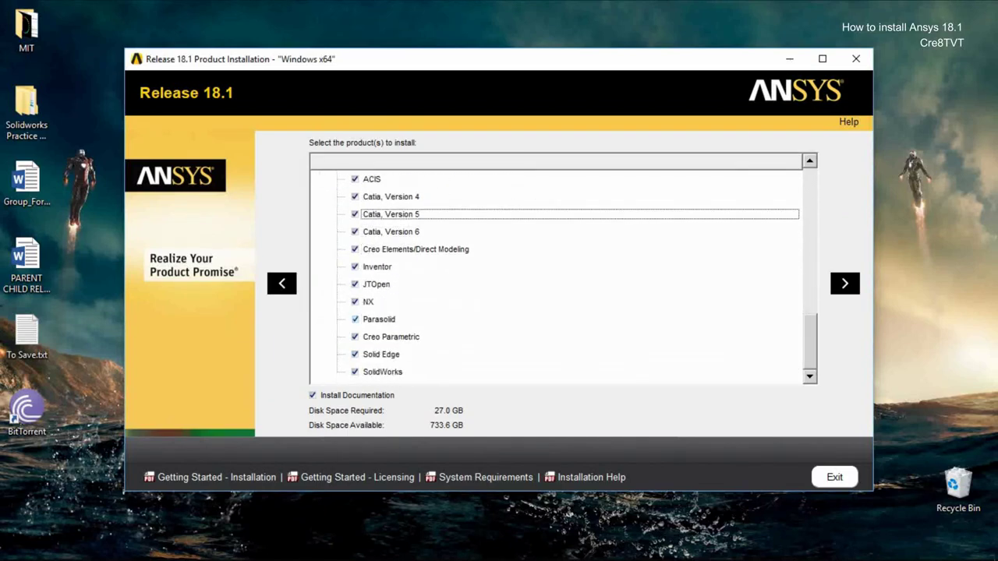
{"action": "scroll", "coordinate": [561, 277], "scroll_direction": "up", "scroll_amount": 3}
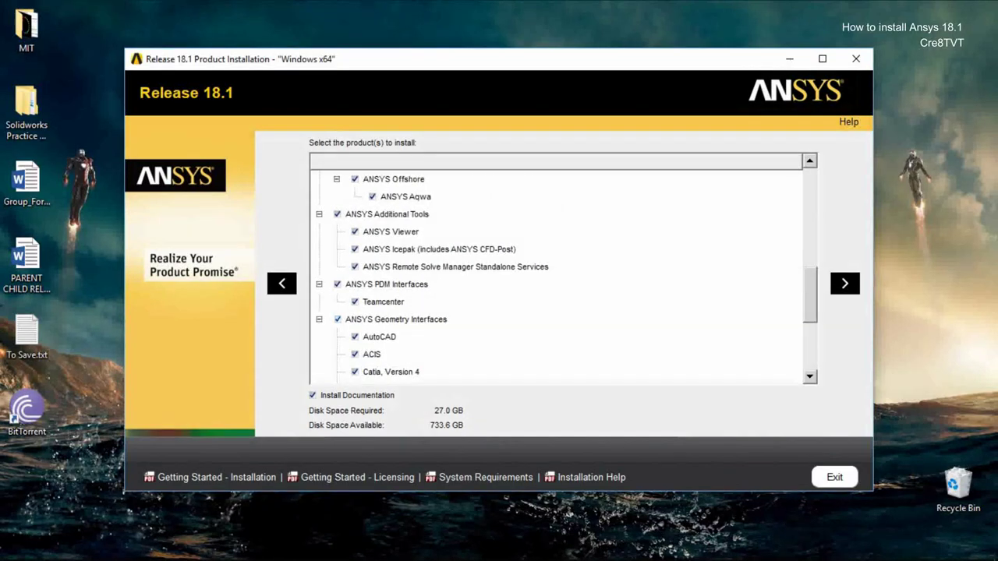
{"action": "scroll", "coordinate": [562, 276], "scroll_direction": "up", "scroll_amount": 2}
{"action": "scroll", "coordinate": [562, 277], "scroll_direction": "up", "scroll_amount": 3}
{"action": "scroll", "coordinate": [561, 277], "scroll_direction": "up", "scroll_amount": 4}
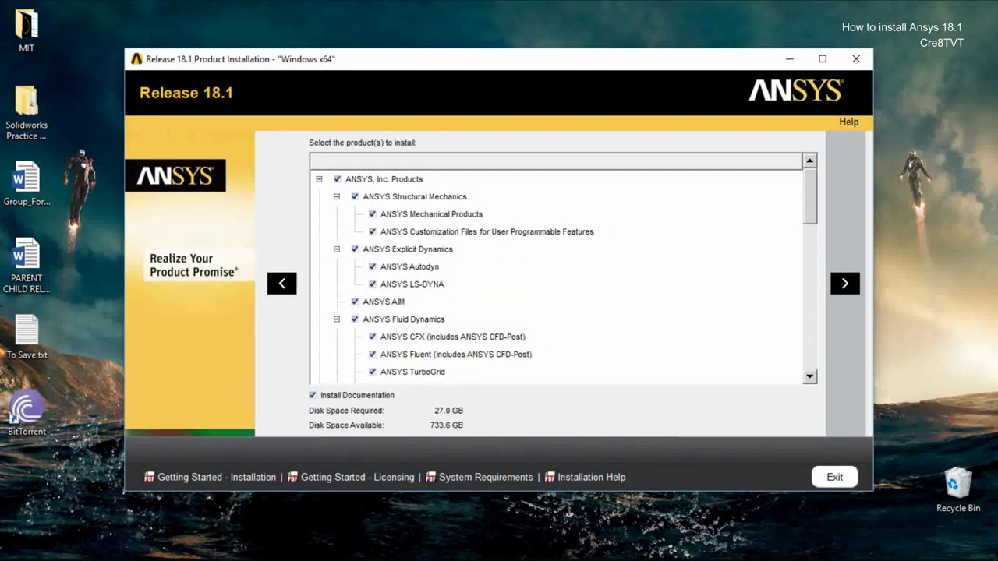
{"action": "left_click", "coordinate": [845, 283]}
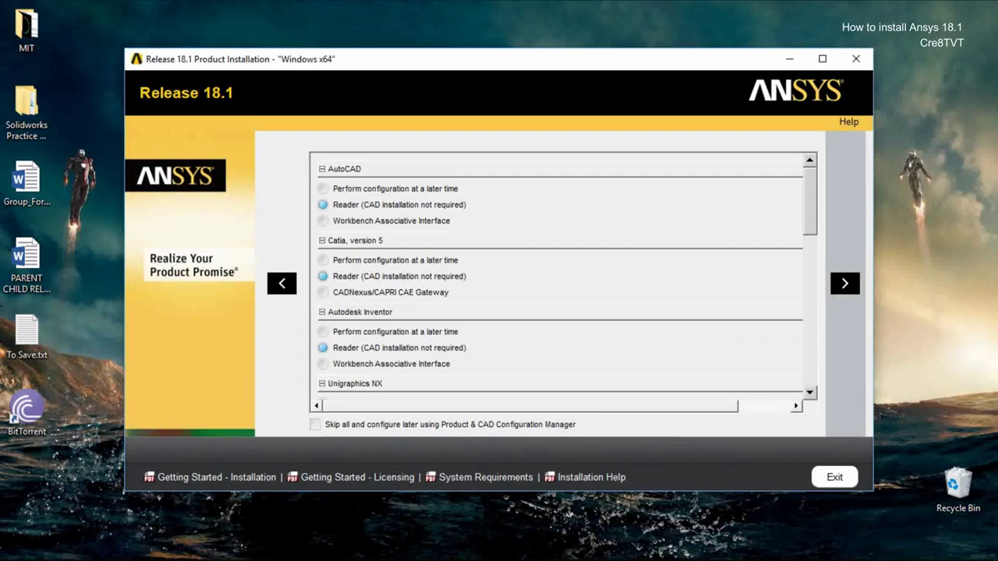
- Keep the Reader CAD options, advance, and scroll through the Teamcenter Unified directory error message
{"action": "left_click", "coordinate": [845, 283]}
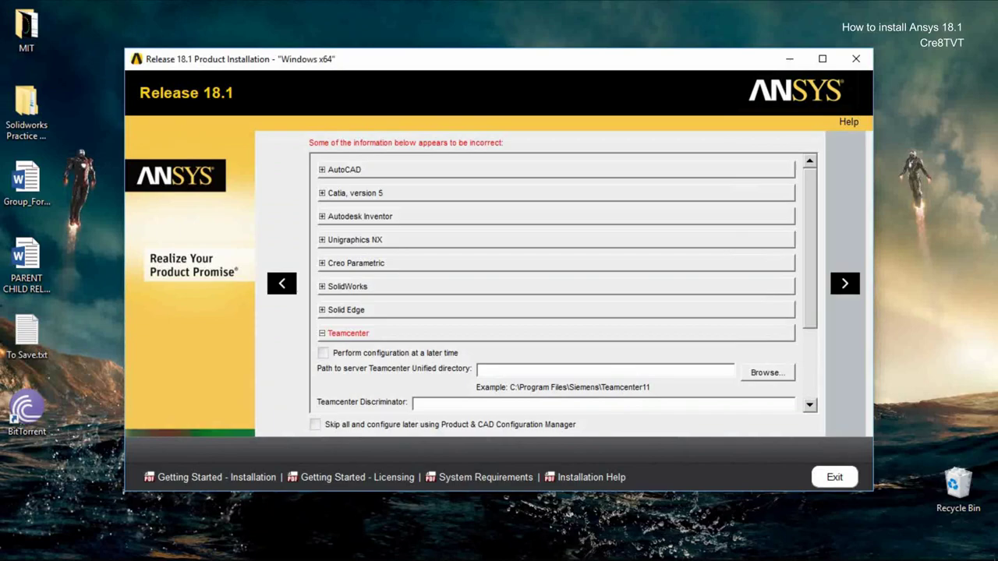
{"action": "scroll", "coordinate": [556, 281], "scroll_direction": "down", "scroll_amount": 2}
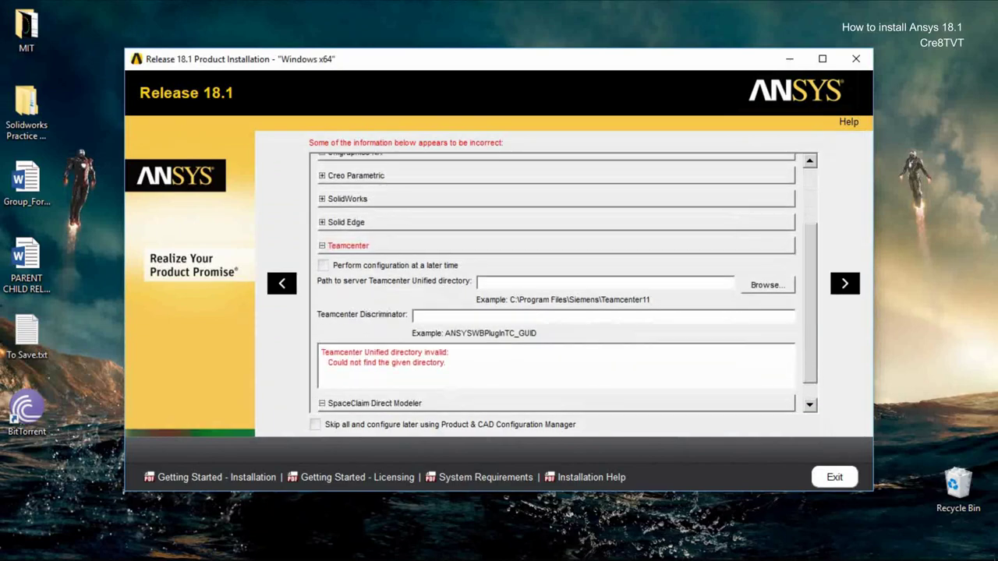
{"action": "scroll", "coordinate": [557, 281], "scroll_direction": "down", "scroll_amount": 1}
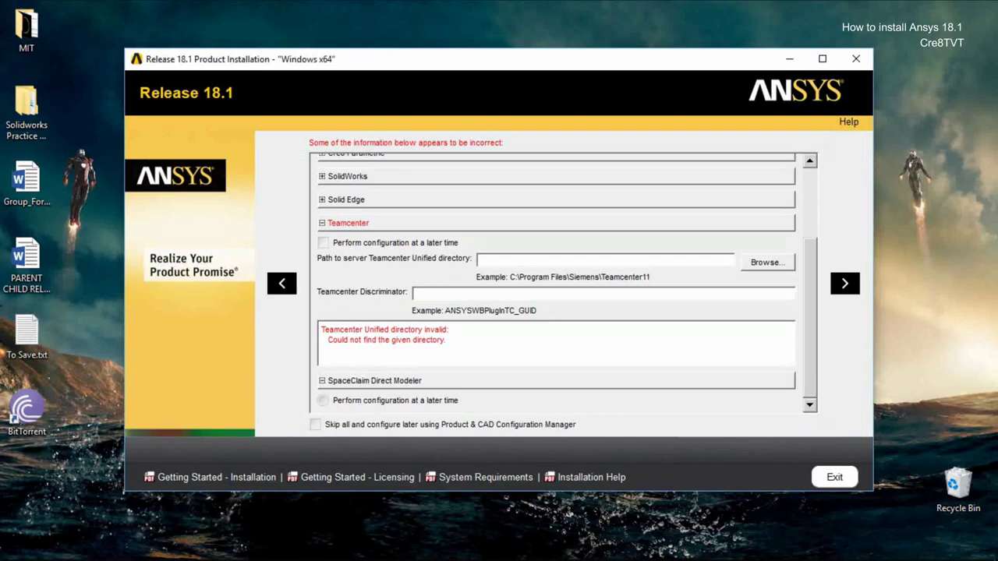
{"action": "scroll", "coordinate": [556, 281], "scroll_direction": "up", "scroll_amount": 3}
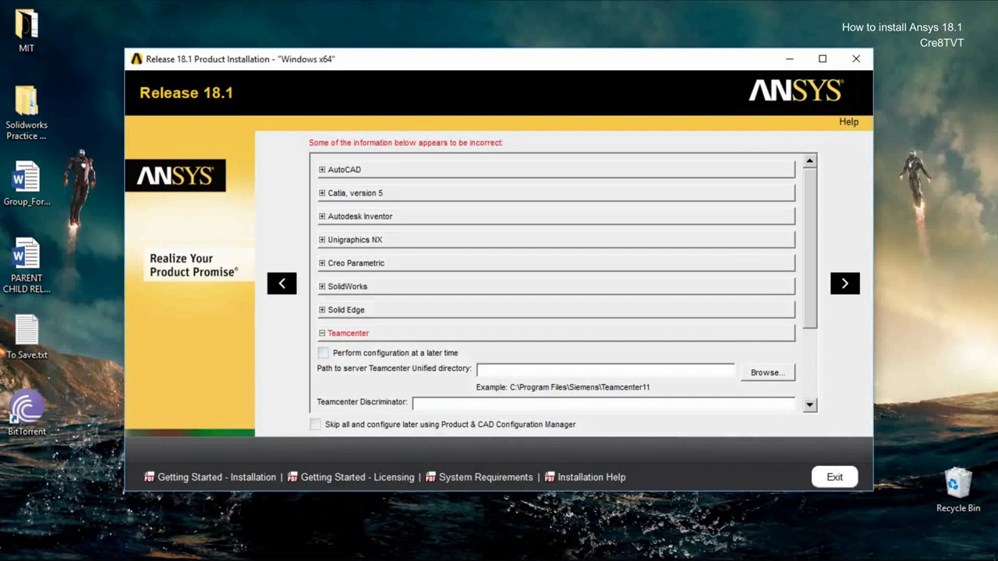
- Toggle the SolidWorks options, then return from CAD configuration to the product selection list
{"action": "left_click", "coordinate": [322, 287]}
{"action": "left_click", "coordinate": [322, 286]}
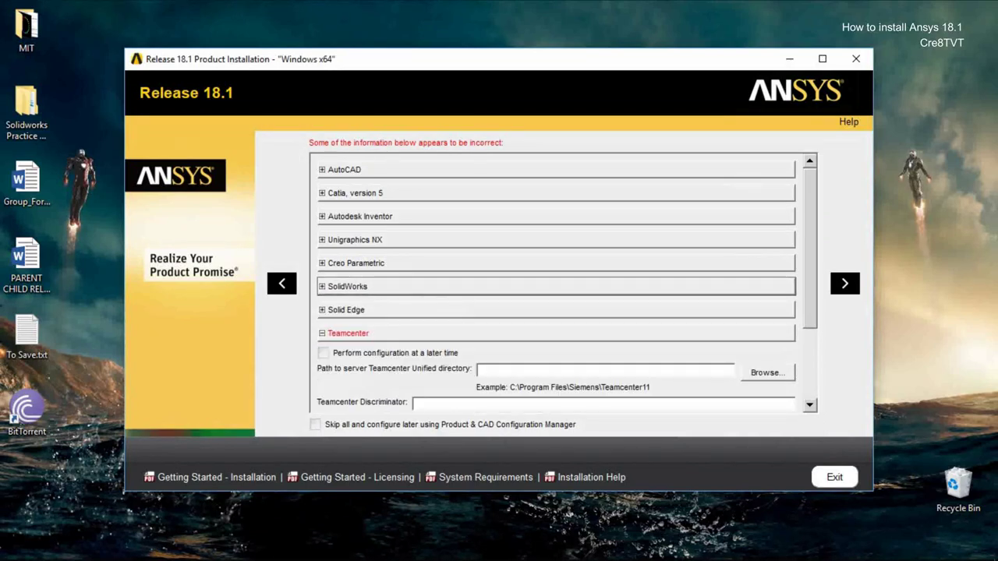
{"action": "left_click", "coordinate": [845, 284]}
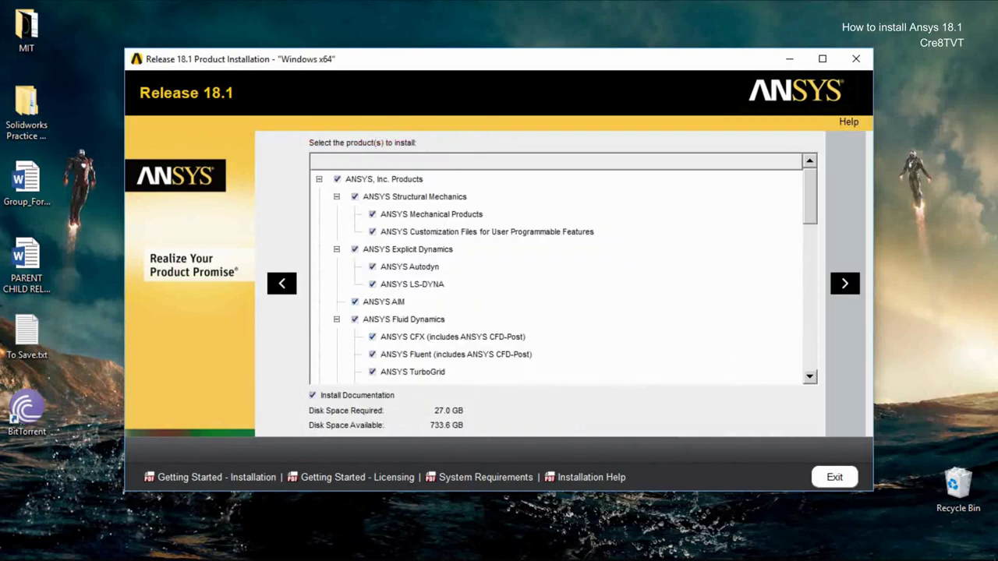
{"action": "left_click", "coordinate": [845, 283]}
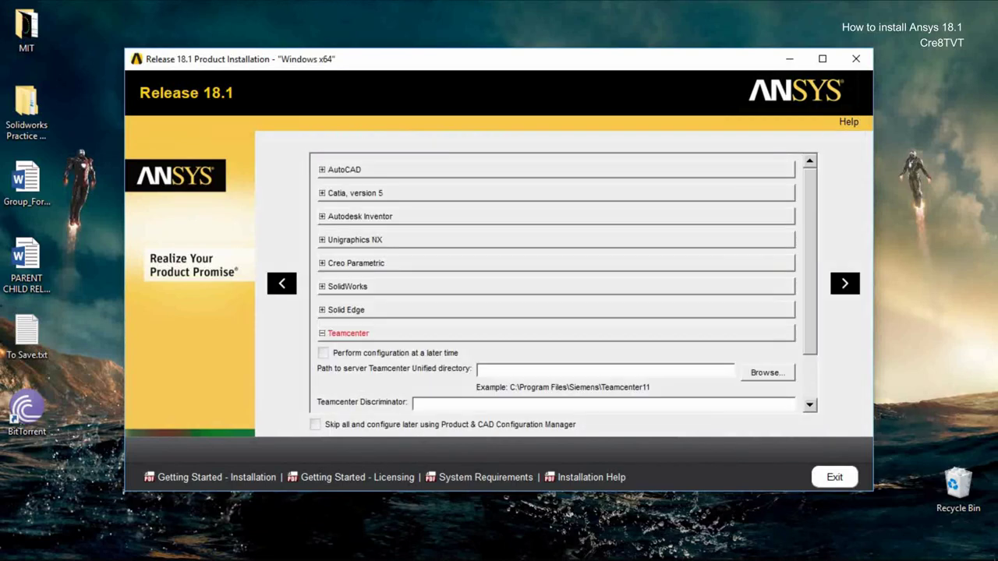
{"action": "left_click", "coordinate": [282, 283]}
- Review the fully checked product tree, collapse ANSYS, Inc. Products, and advance to CAD configuration
{"action": "scroll", "coordinate": [558, 277], "scroll_direction": "down", "scroll_amount": 2}
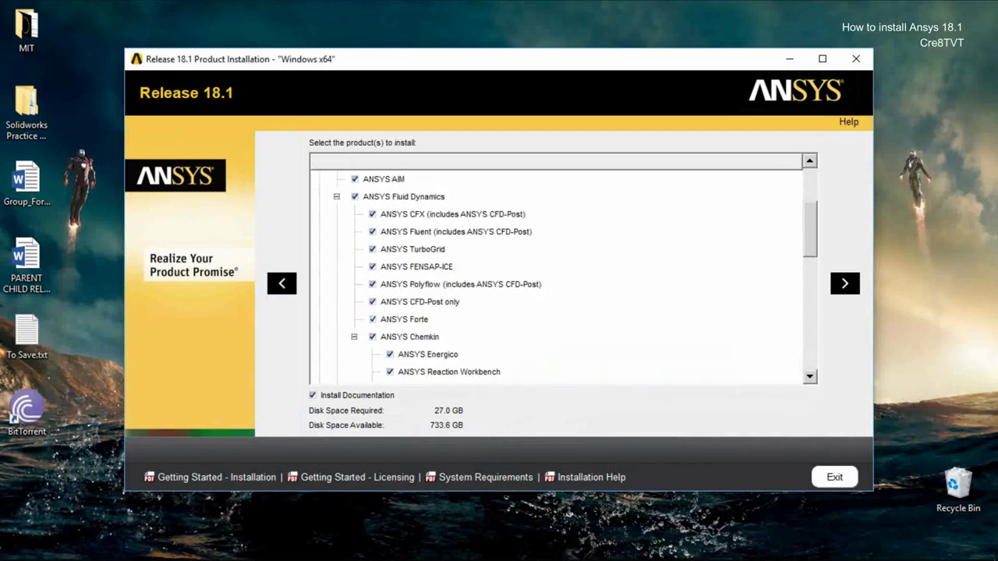
{"action": "scroll", "coordinate": [557, 277], "scroll_direction": "down", "scroll_amount": 3}
{"action": "scroll", "coordinate": [558, 277], "scroll_direction": "down", "scroll_amount": 1}
{"action": "scroll", "coordinate": [557, 276], "scroll_direction": "down", "scroll_amount": 3}
{"action": "scroll", "coordinate": [557, 277], "scroll_direction": "down", "scroll_amount": 2}
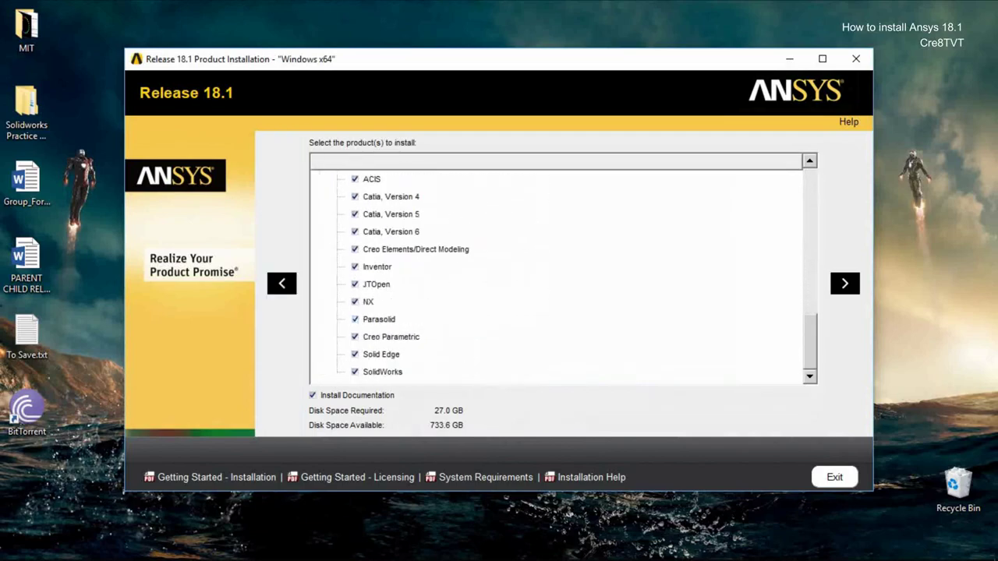
{"action": "scroll", "coordinate": [558, 277], "scroll_direction": "up", "scroll_amount": 1}
{"action": "scroll", "coordinate": [557, 276], "scroll_direction": "up", "scroll_amount": 3}
{"action": "scroll", "coordinate": [558, 276], "scroll_direction": "up", "scroll_amount": 4}
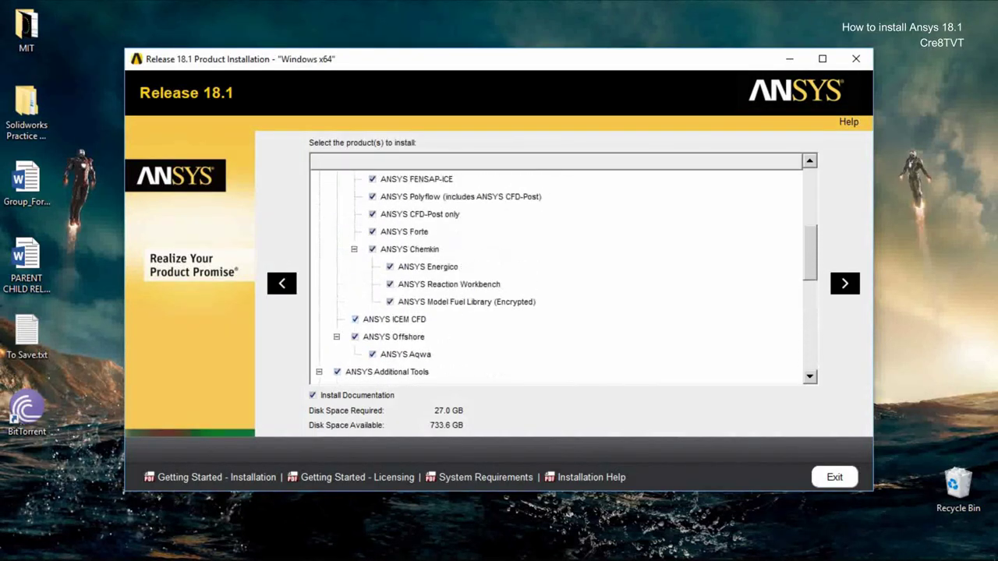
{"action": "scroll", "coordinate": [558, 277], "scroll_direction": "up", "scroll_amount": 3}
{"action": "scroll", "coordinate": [558, 277], "scroll_direction": "up", "scroll_amount": 1}
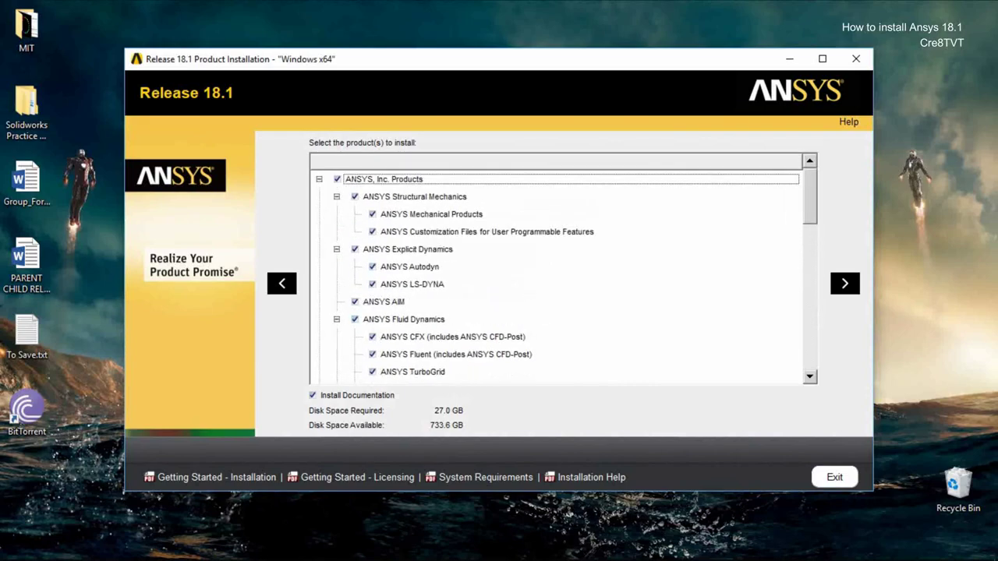
{"action": "key", "text": "Left"}
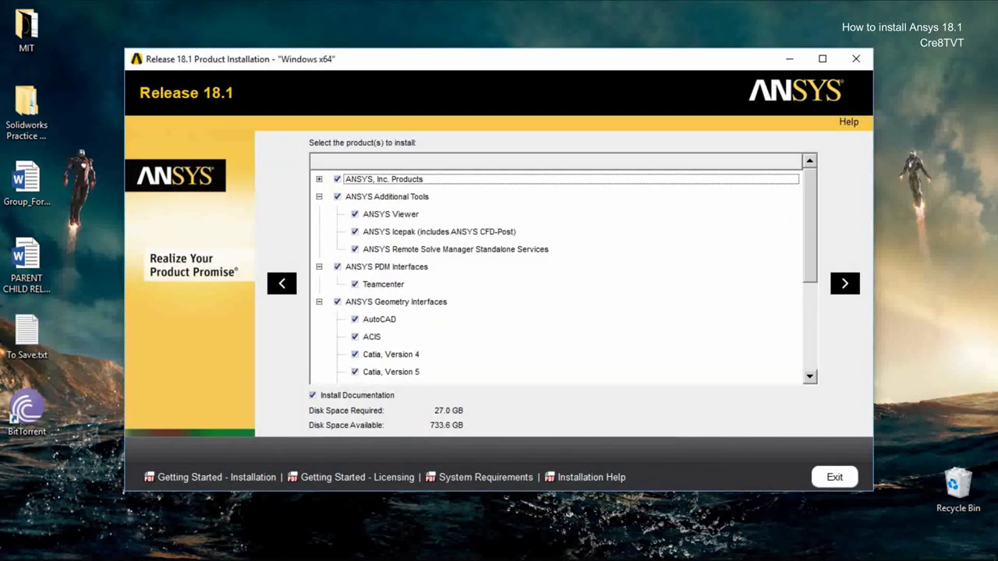
{"action": "scroll", "coordinate": [557, 277], "scroll_direction": "down", "scroll_amount": 2}
{"action": "scroll", "coordinate": [557, 277], "scroll_direction": "down", "scroll_amount": 2}
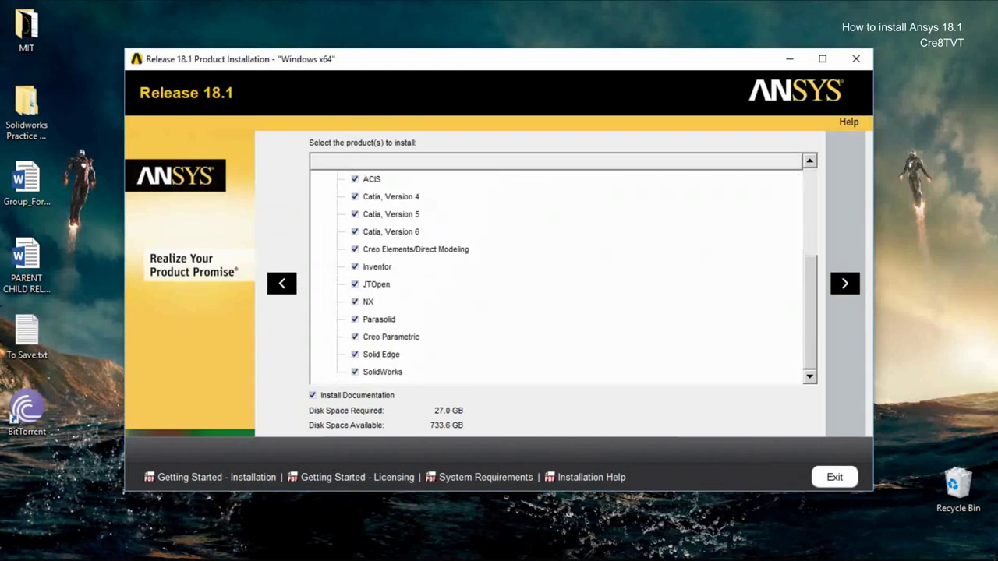
{"action": "left_click", "coordinate": [844, 283]}
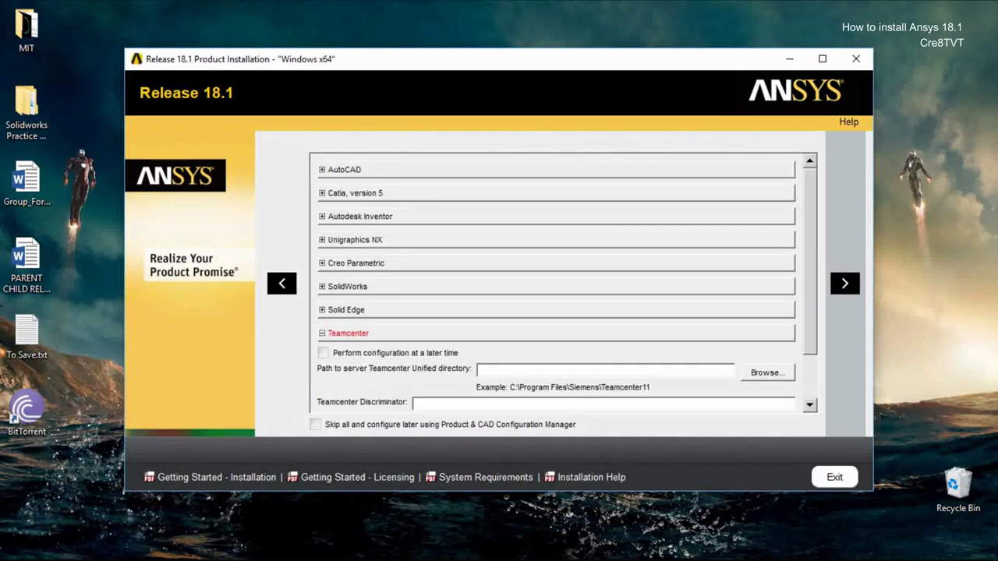
- Try to proceed past CAD configuration, triggering the invalid Teamcenter Unified directory error
{"action": "scroll", "coordinate": [557, 281], "scroll_direction": "down", "scroll_amount": 1}
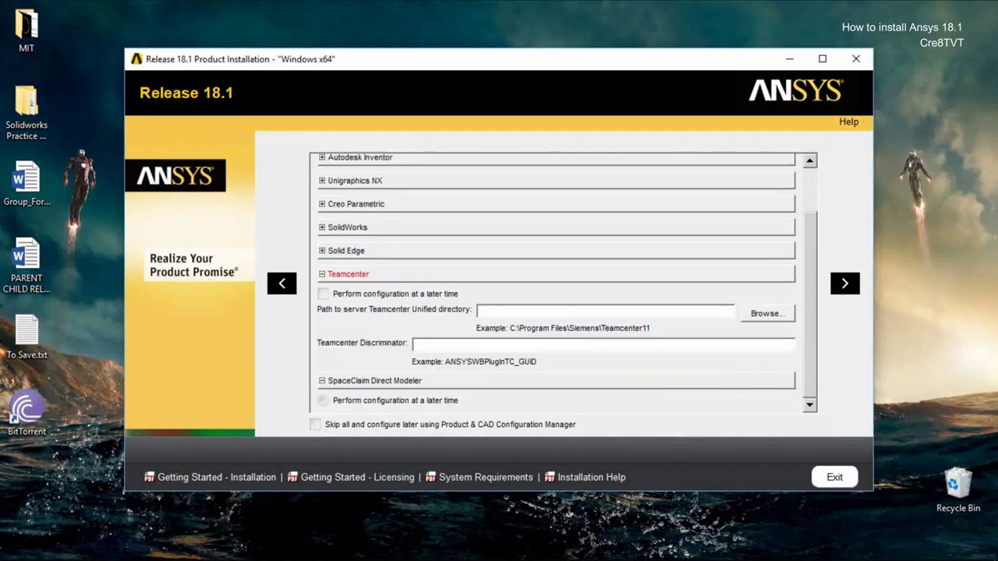
{"action": "scroll", "coordinate": [558, 281], "scroll_direction": "up", "scroll_amount": 1}
{"action": "scroll", "coordinate": [557, 281], "scroll_direction": "down", "scroll_amount": 1}
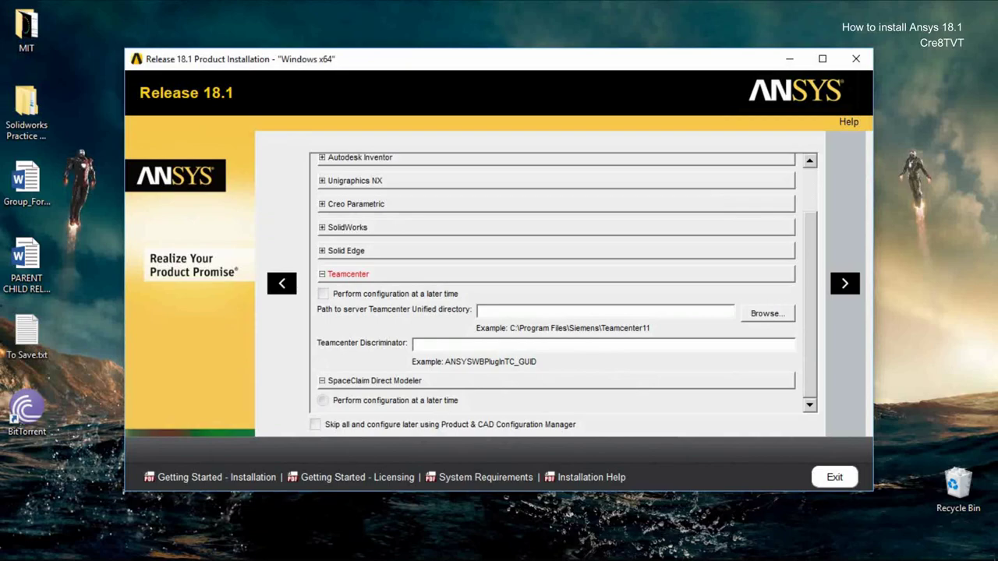
{"action": "left_click", "coordinate": [845, 283]}
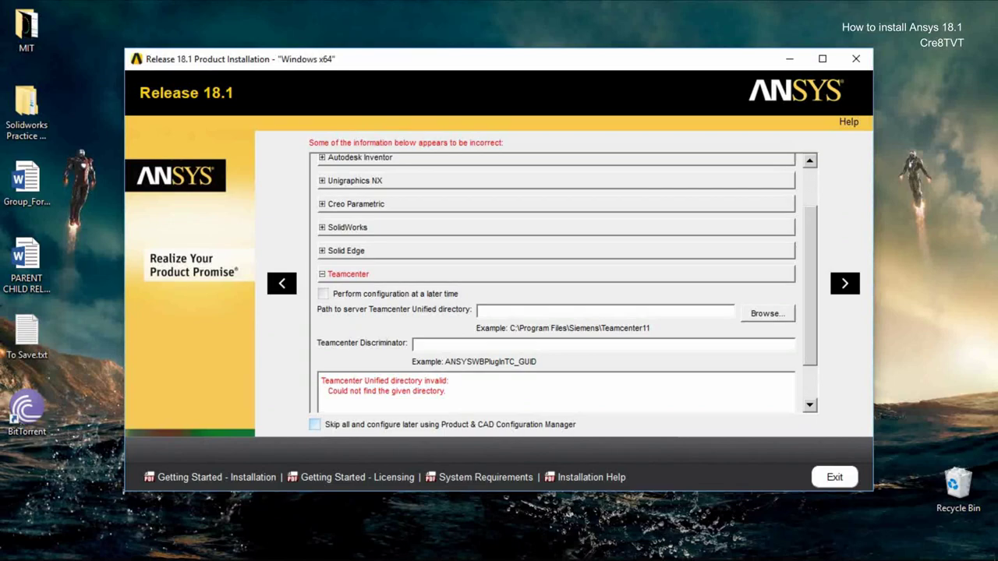
{"action": "left_click", "coordinate": [314, 424]}
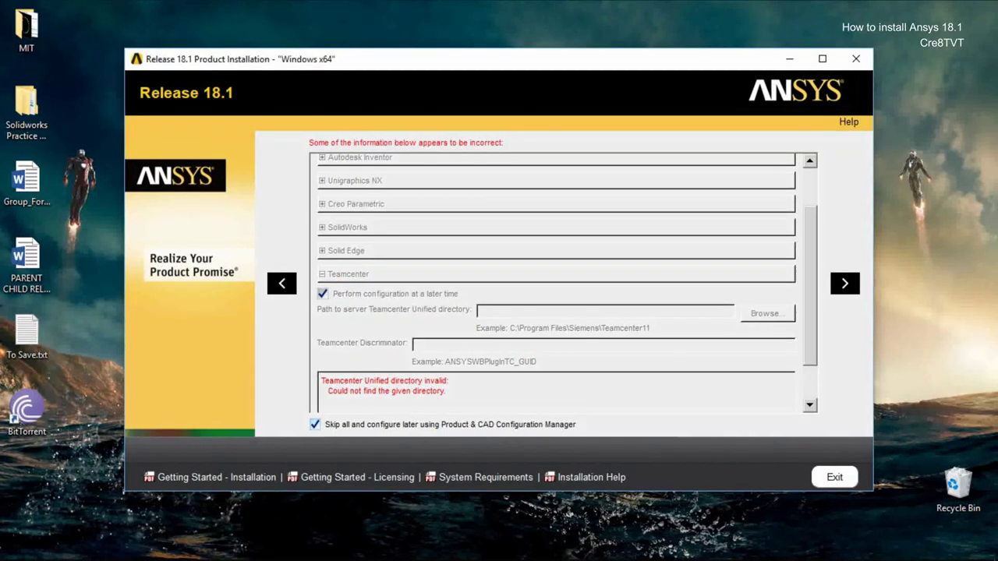
{"action": "left_click", "coordinate": [314, 424]}
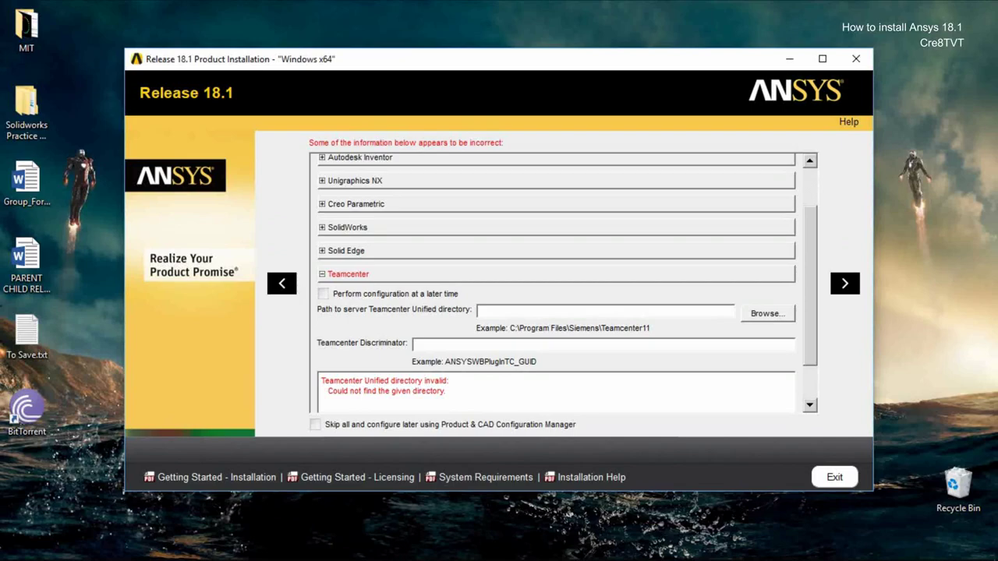
- Expand the Inventor, NX, Creo, SolidWorks and Solid Edge sections, leaving them set to Reader
{"action": "scroll", "coordinate": [556, 284], "scroll_direction": "up", "scroll_amount": 1}
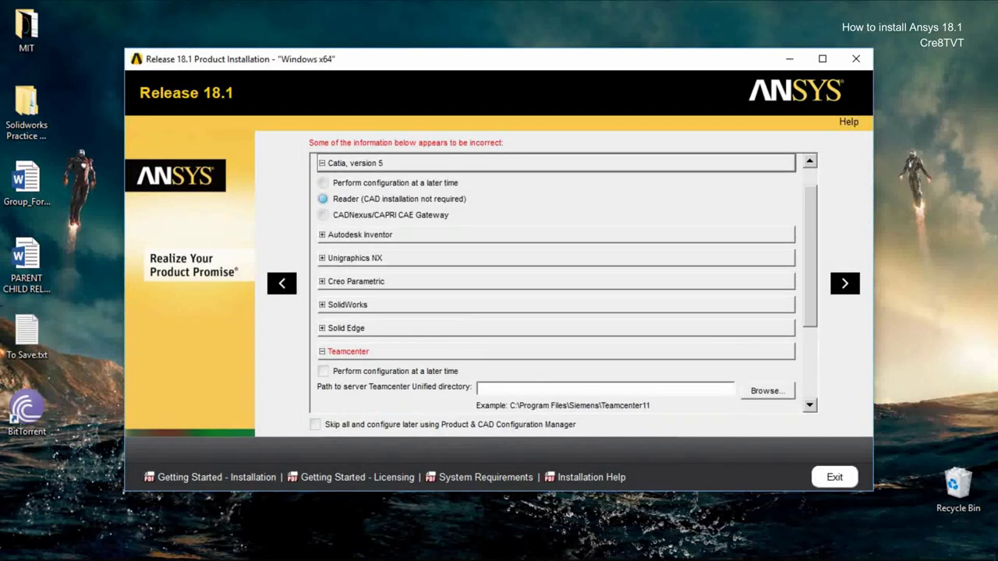
{"action": "left_click", "coordinate": [359, 234]}
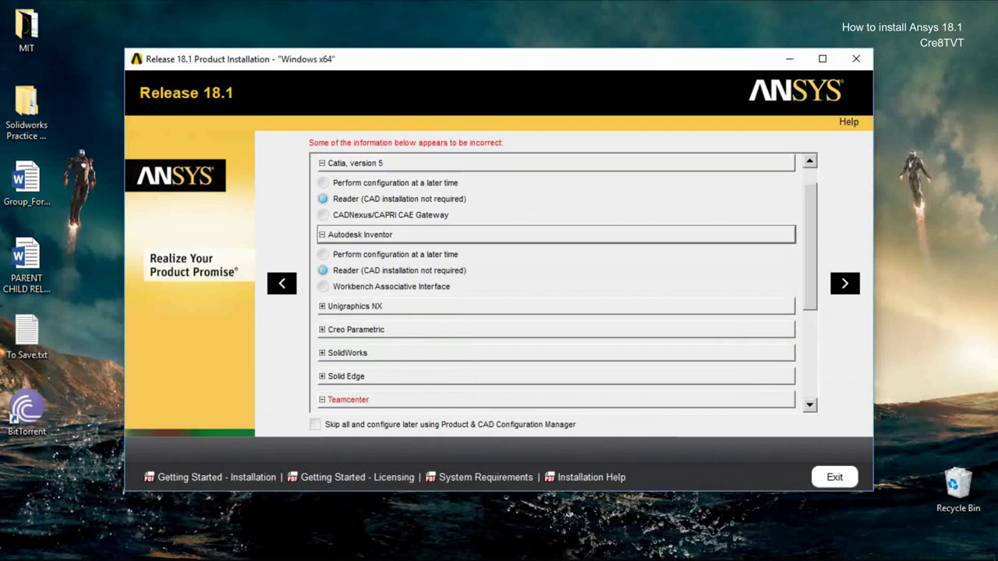
{"action": "left_click", "coordinate": [354, 305]}
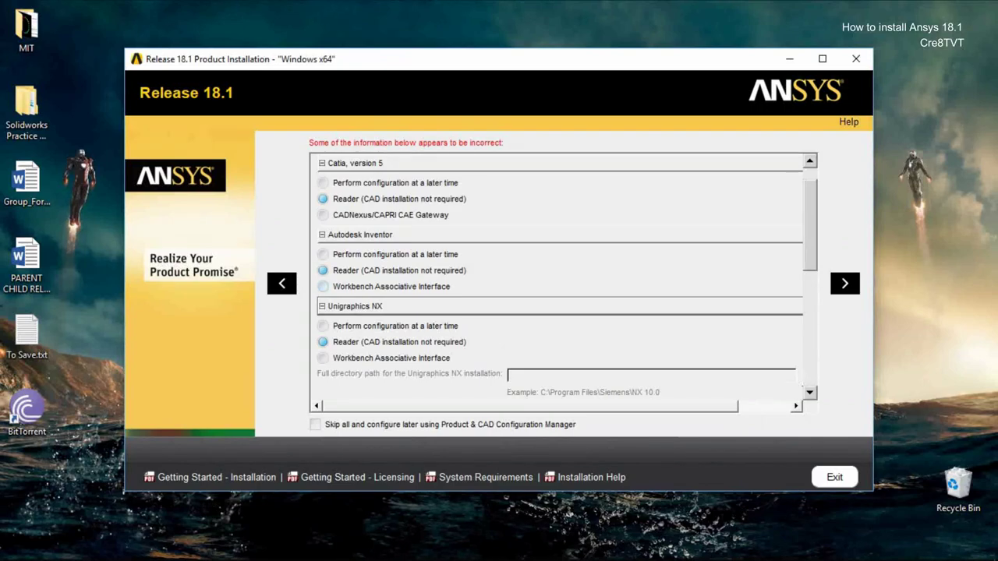
{"action": "scroll", "coordinate": [560, 274], "scroll_direction": "down", "scroll_amount": 3}
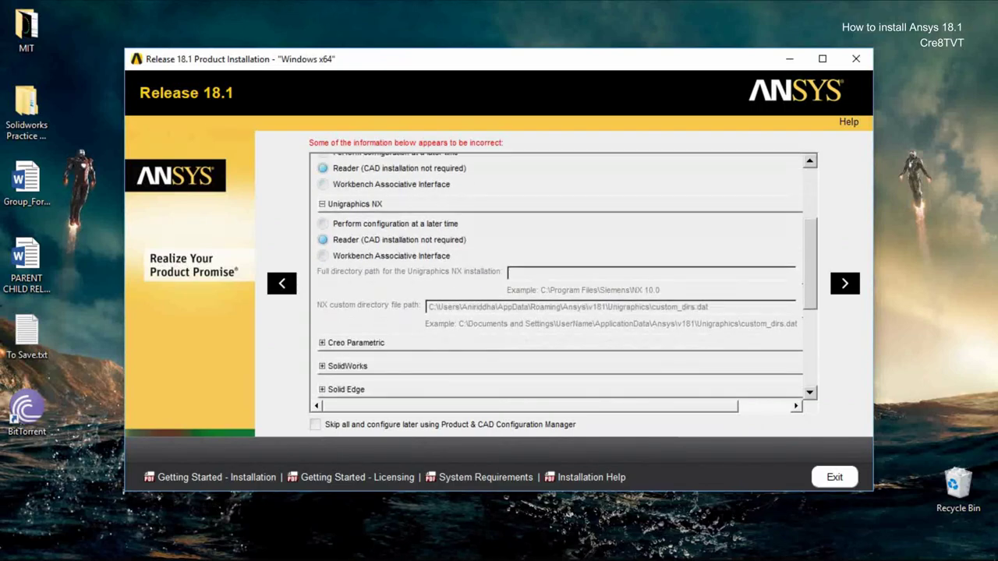
{"action": "left_click", "coordinate": [321, 343]}
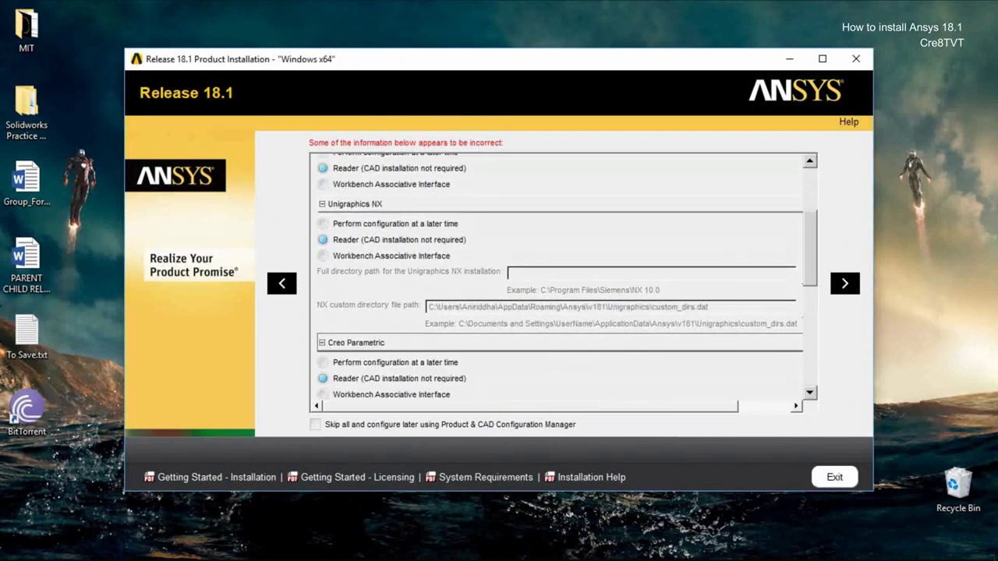
{"action": "scroll", "coordinate": [560, 275], "scroll_direction": "down", "scroll_amount": 5}
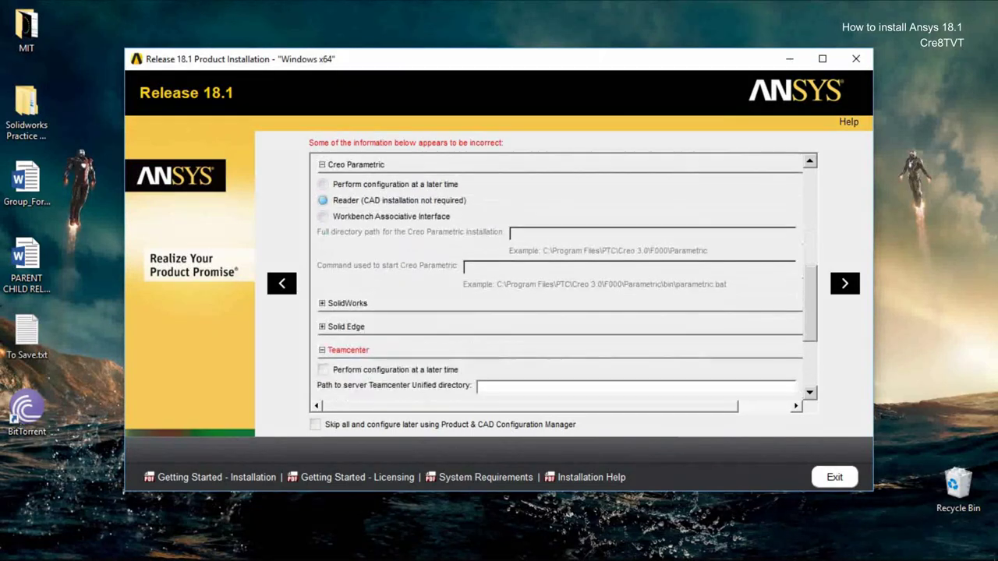
{"action": "left_click", "coordinate": [321, 302]}
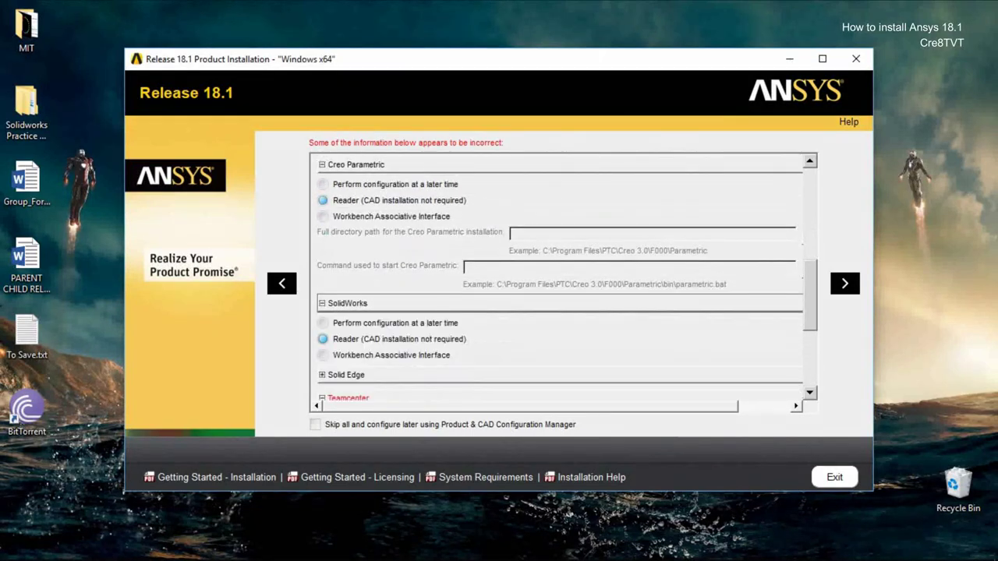
{"action": "scroll", "coordinate": [560, 275], "scroll_direction": "down", "scroll_amount": 3}
{"action": "left_click", "coordinate": [322, 279]}
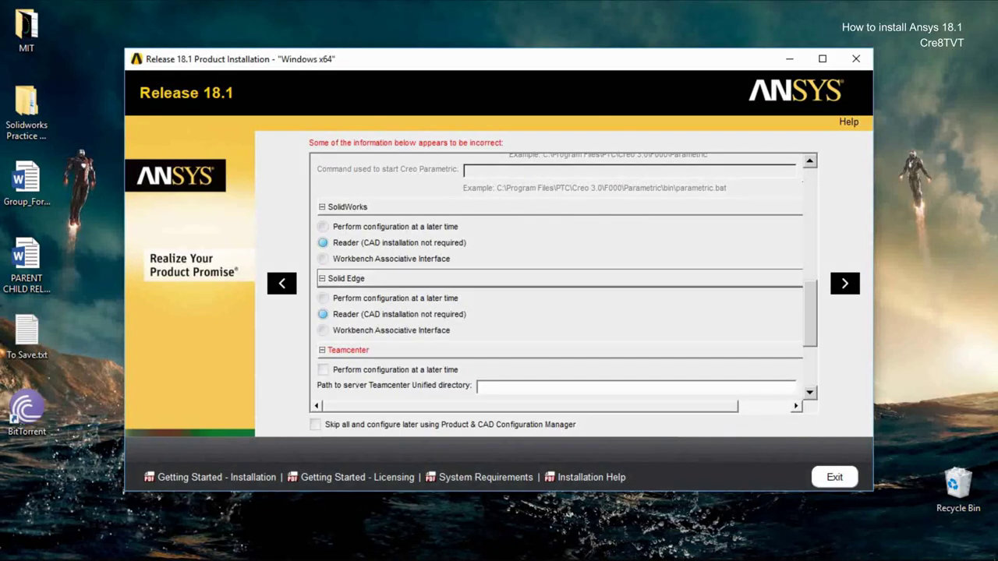
- Tick 'Perform configuration at a later time' for SpaceClaim Direct Modeler and Teamcenter
{"action": "scroll", "coordinate": [560, 275], "scroll_direction": "down", "scroll_amount": 3}
{"action": "scroll", "coordinate": [560, 275], "scroll_direction": "down", "scroll_amount": 1}
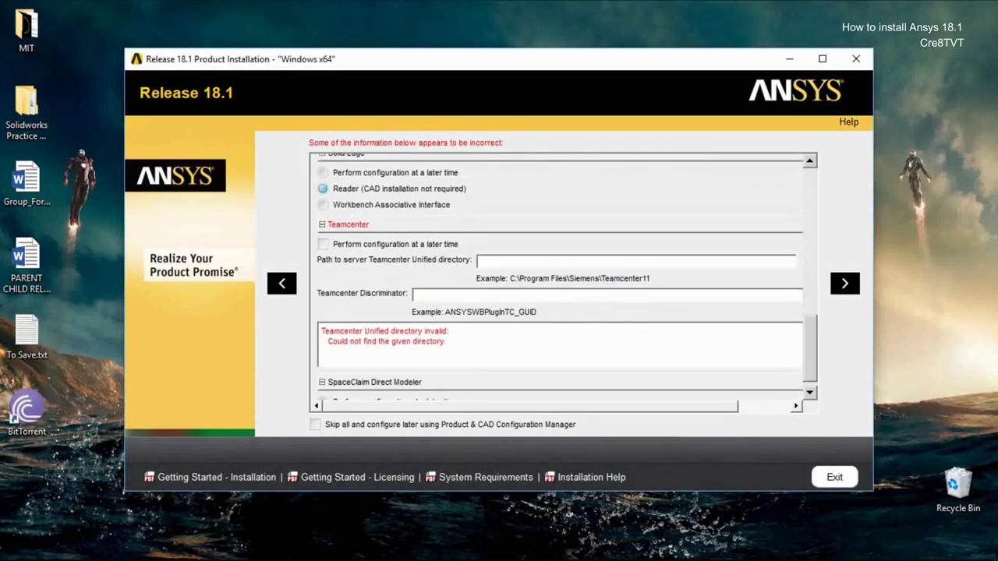
{"action": "scroll", "coordinate": [560, 275], "scroll_direction": "down", "scroll_amount": 1}
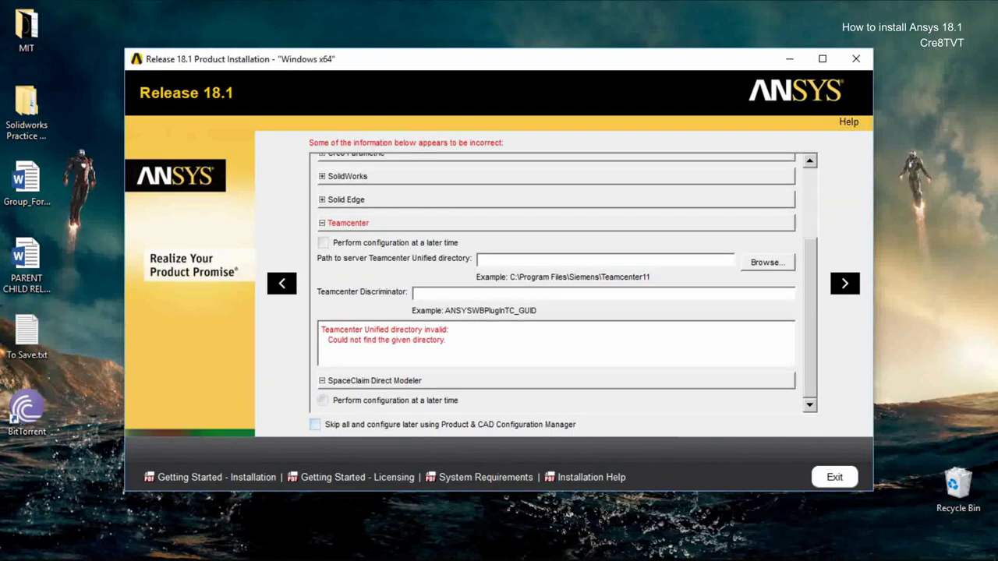
{"action": "left_click", "coordinate": [323, 400]}
{"action": "left_click", "coordinate": [322, 243]}
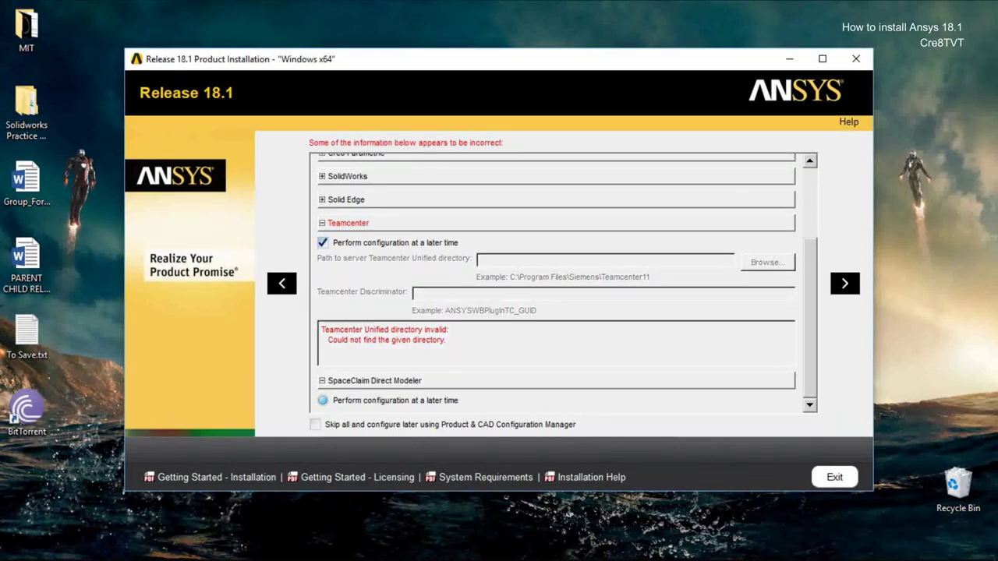
- Pass the settings review, start installing into C:\Program Files\ANSYS Inc, and view the detailed progress log
{"action": "left_click", "coordinate": [845, 283]}
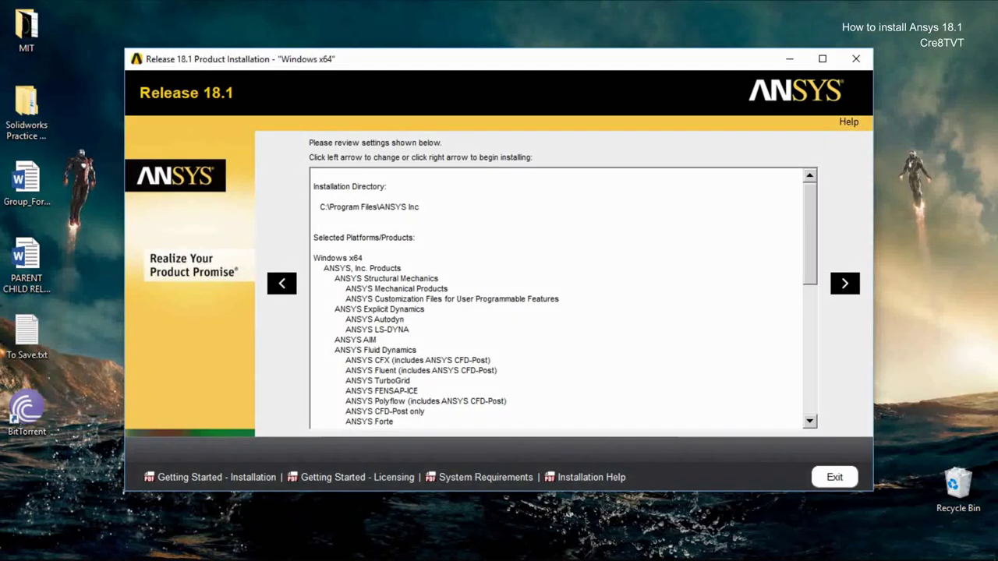
{"action": "left_click", "coordinate": [844, 284]}
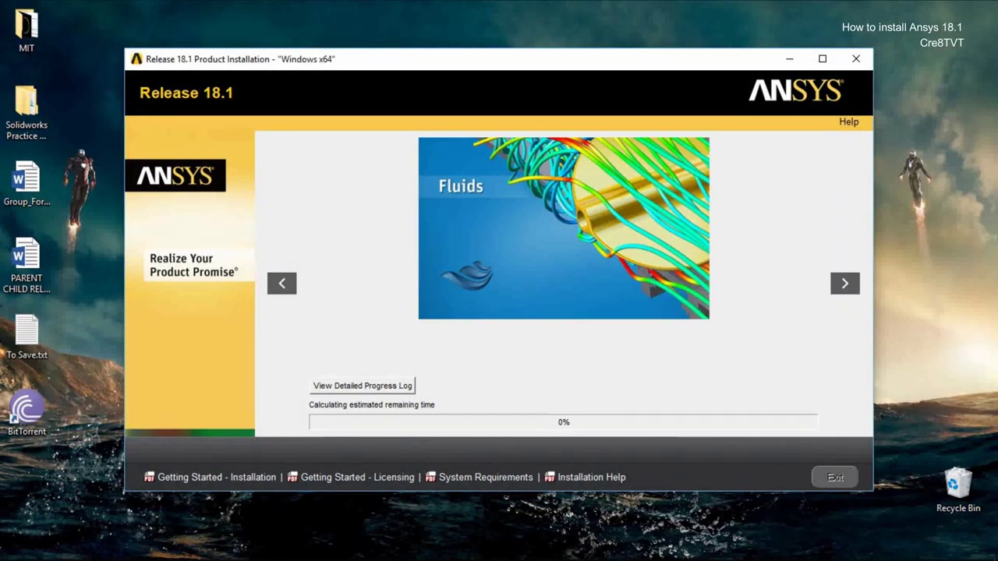
{"action": "left_click", "coordinate": [362, 385]}
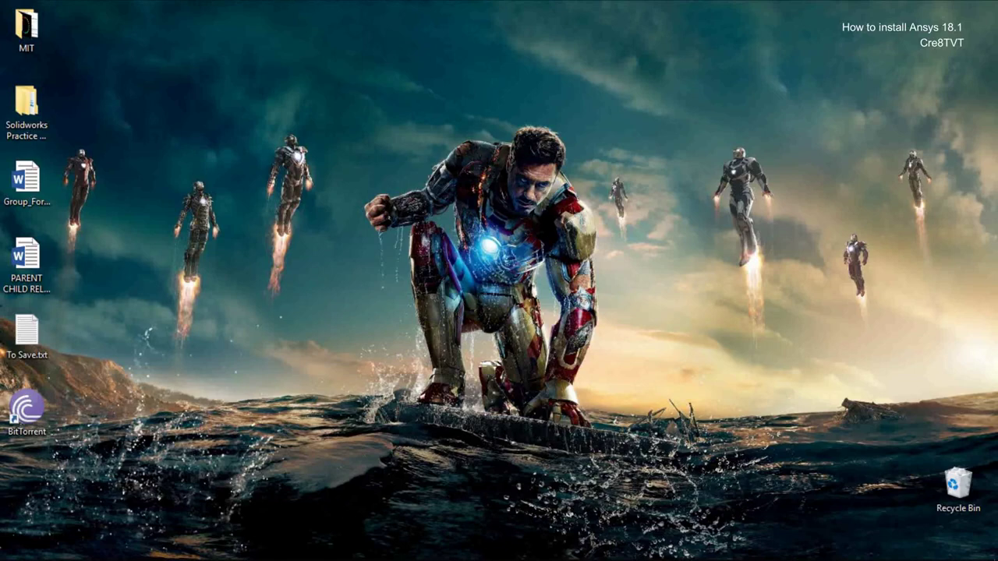
- Refresh the desktop and open the graphics properties from the desktop context menu
{"action": "right_click", "coordinate": [476, 130]}
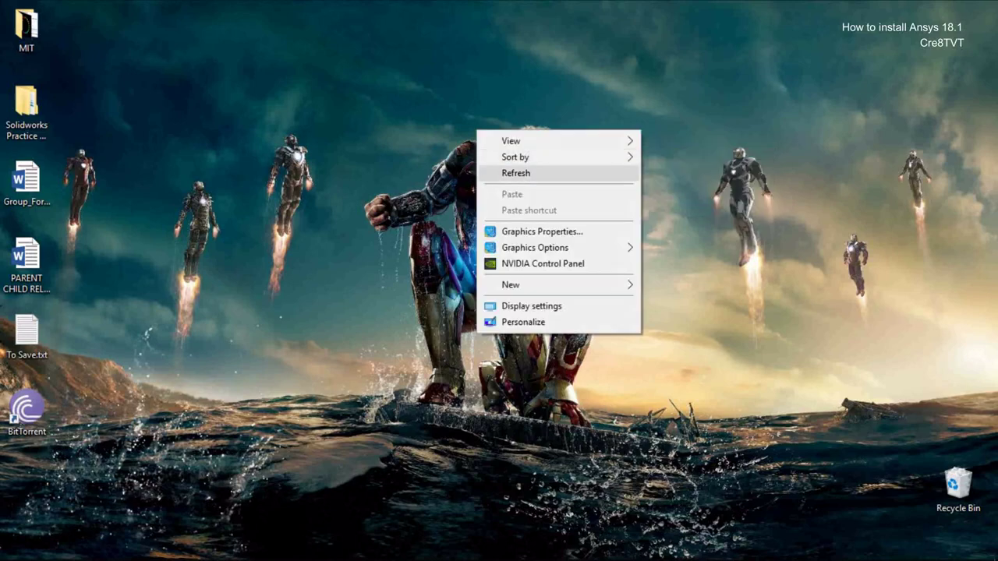
{"action": "left_click", "coordinate": [516, 173]}
{"action": "right_click", "coordinate": [610, 185]}
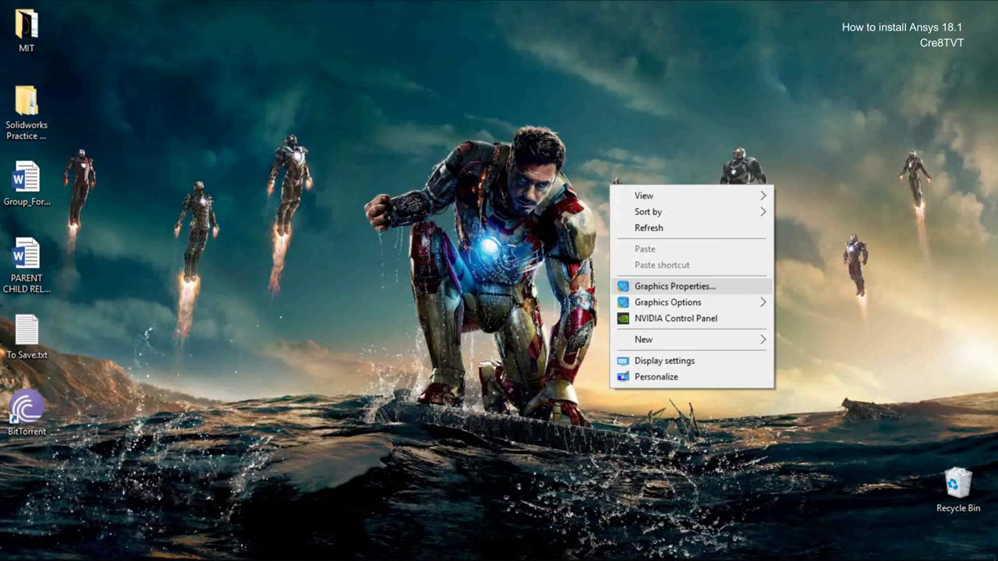
{"action": "left_click", "coordinate": [674, 287]}
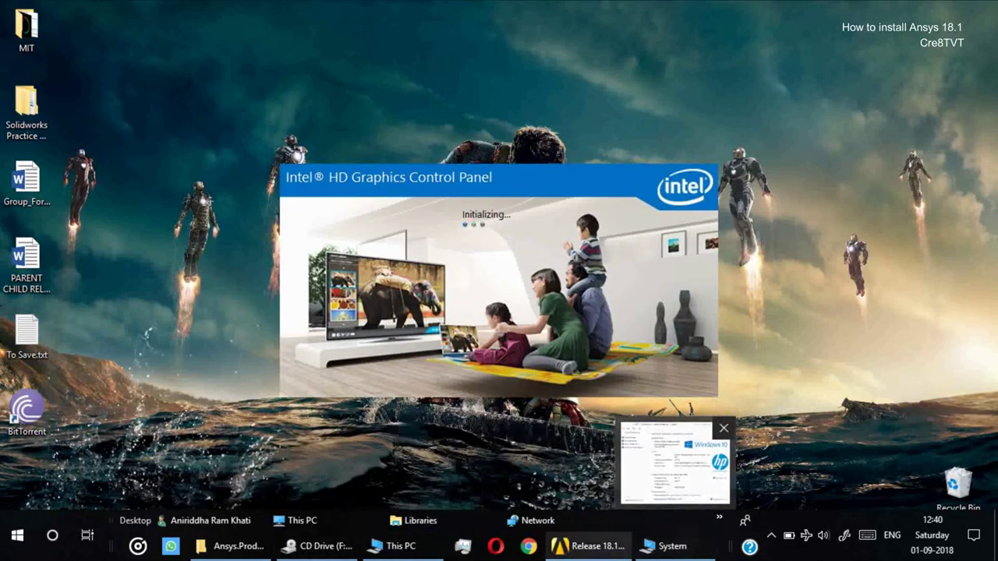
- Close the System information window and remove the HP Support Assistant Quick Access toolbar from the taskbar
{"action": "left_click", "coordinate": [589, 546]}
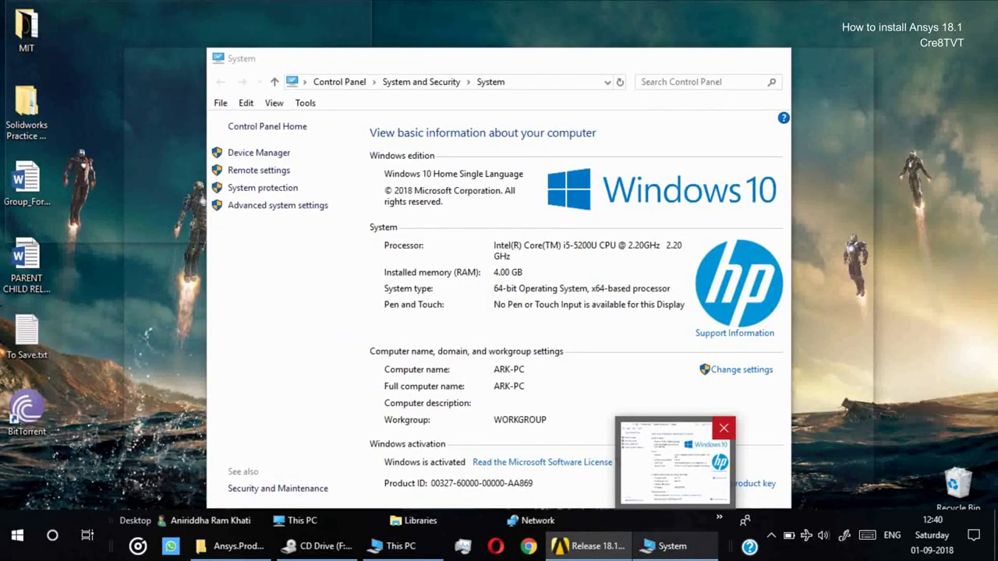
{"action": "left_click", "coordinate": [712, 428]}
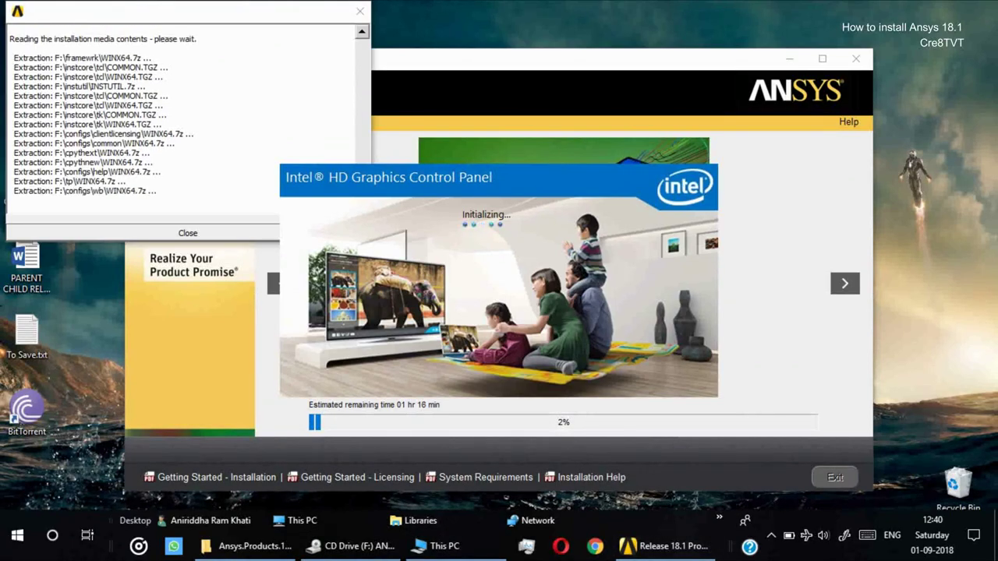
{"action": "right_click", "coordinate": [688, 520]}
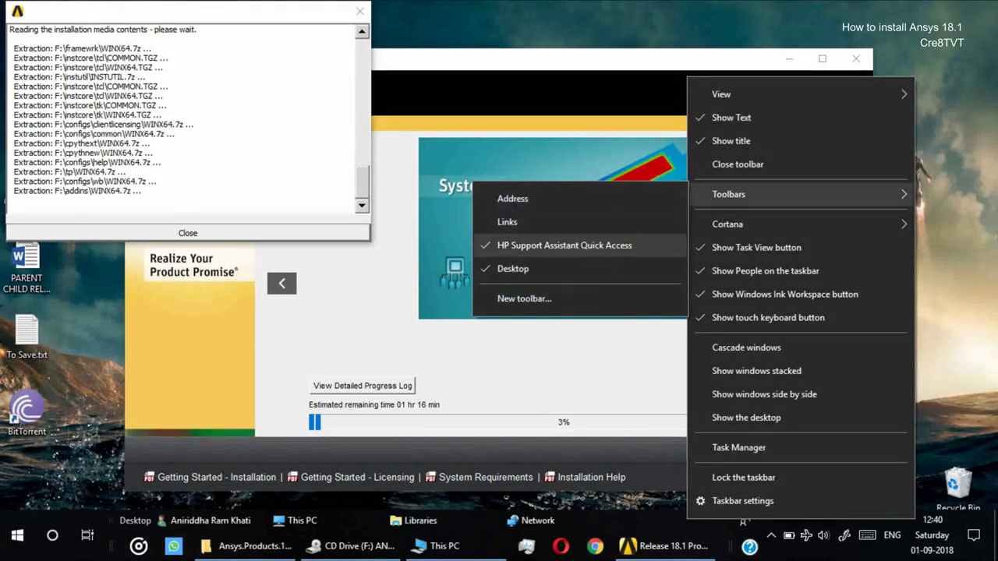
{"action": "left_click", "coordinate": [565, 245]}
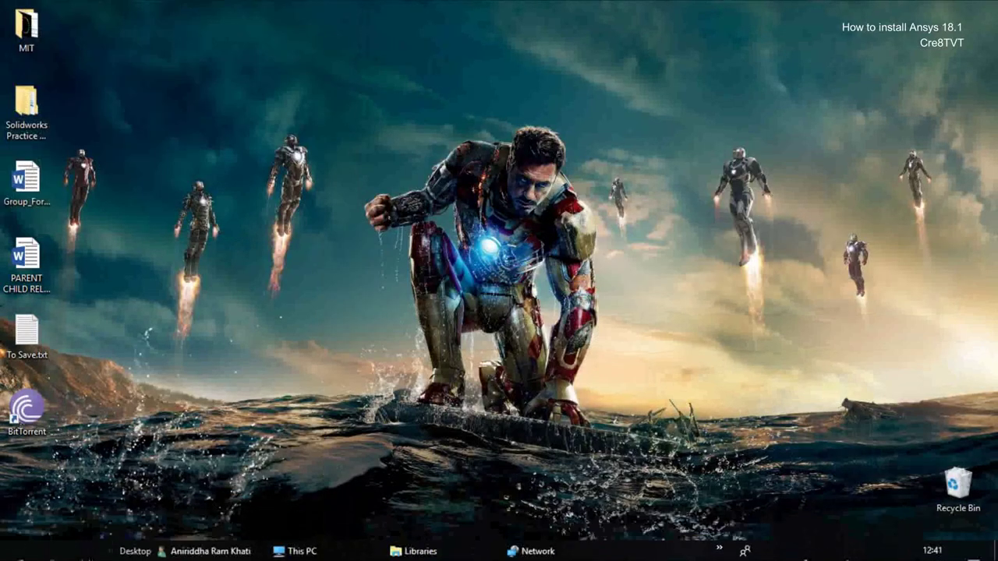
- Restore the installer windows and close the spare Explorer window while installation runs to 100%
{"action": "left_click", "coordinate": [706, 546]}
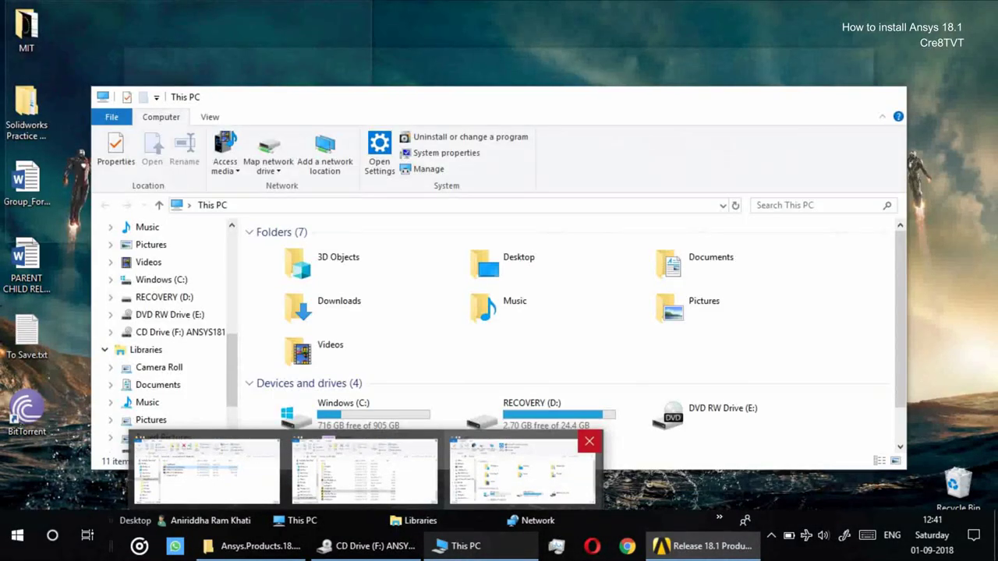
{"action": "left_click", "coordinate": [591, 439]}
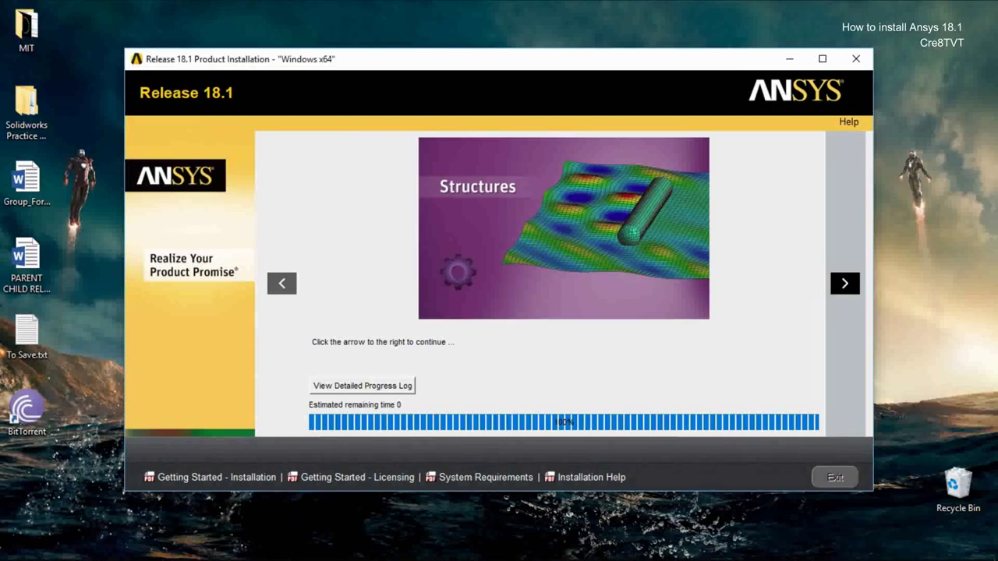
- Advance to the Installation Complete page and uncheck 'Launch survey upon exiting'
{"action": "left_click", "coordinate": [844, 283]}
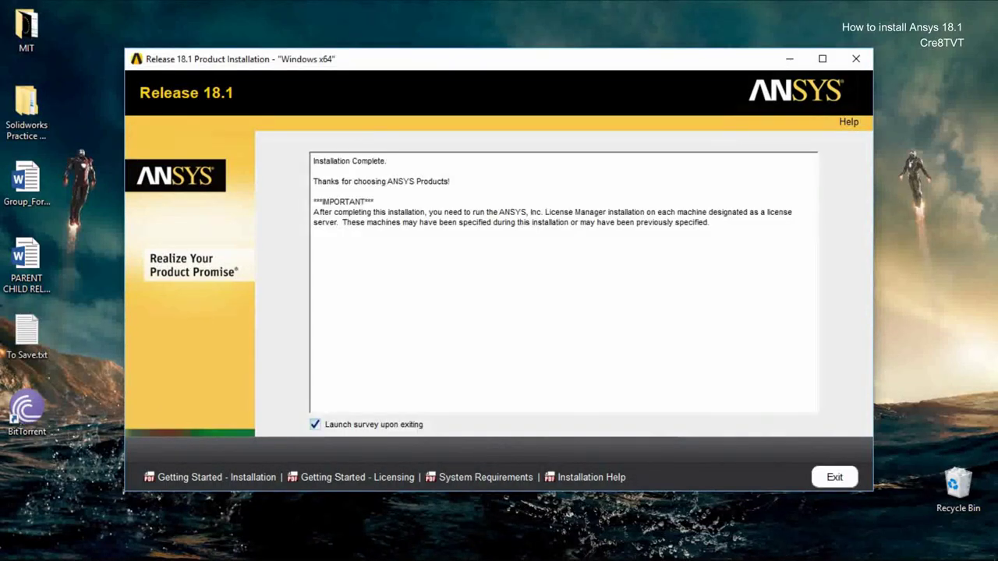
{"action": "left_click", "coordinate": [315, 424]}
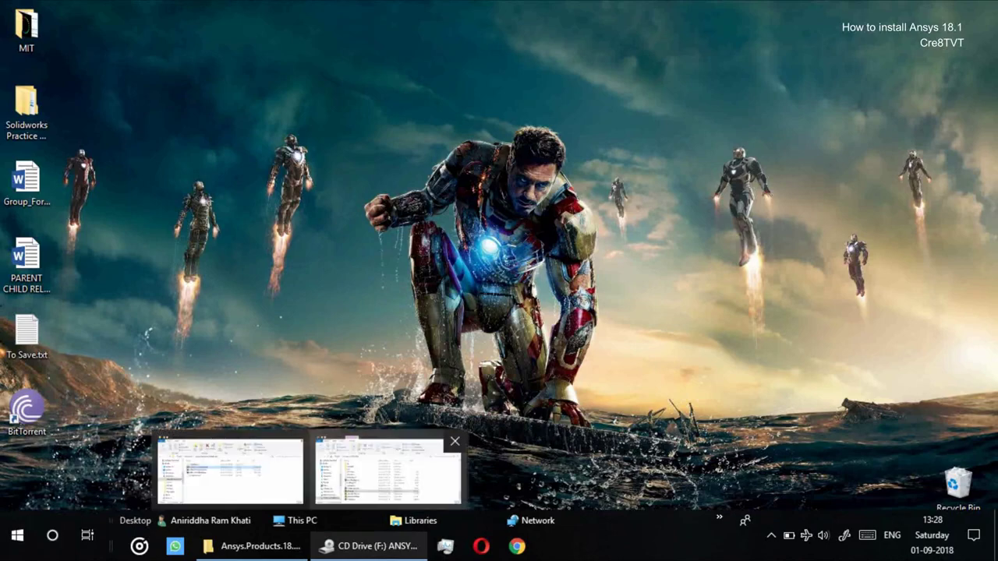
- Browse to This PC and open then cancel the CyberLink Virtual Drive settings for drive F: ANSYS181
{"action": "left_click", "coordinate": [387, 471]}
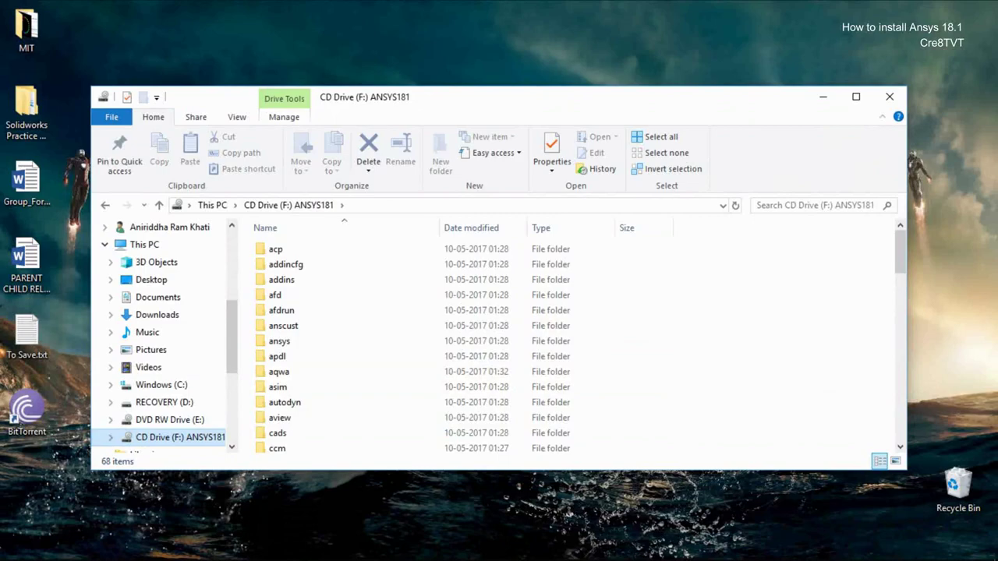
{"action": "left_click", "coordinate": [161, 384]}
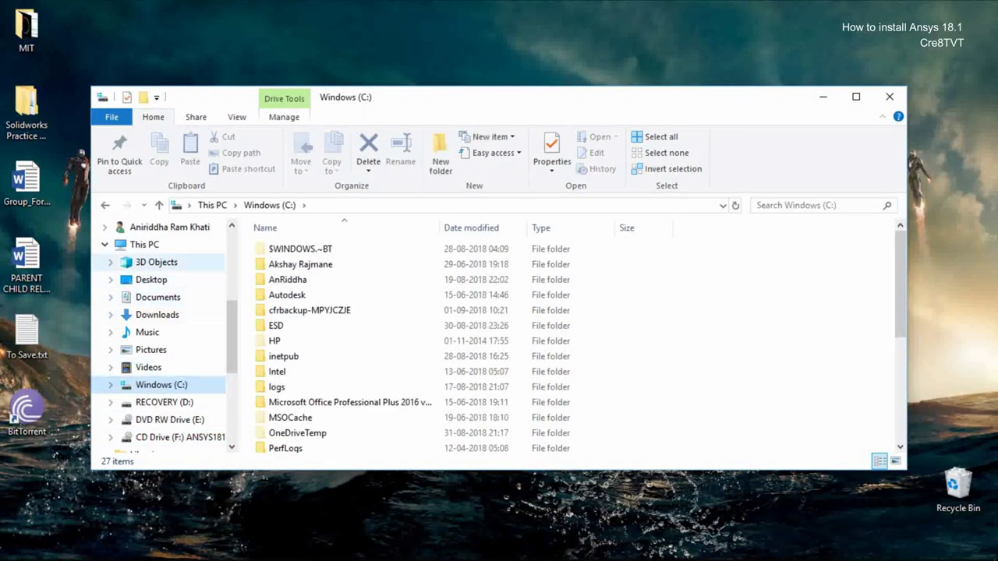
{"action": "left_click", "coordinate": [144, 244]}
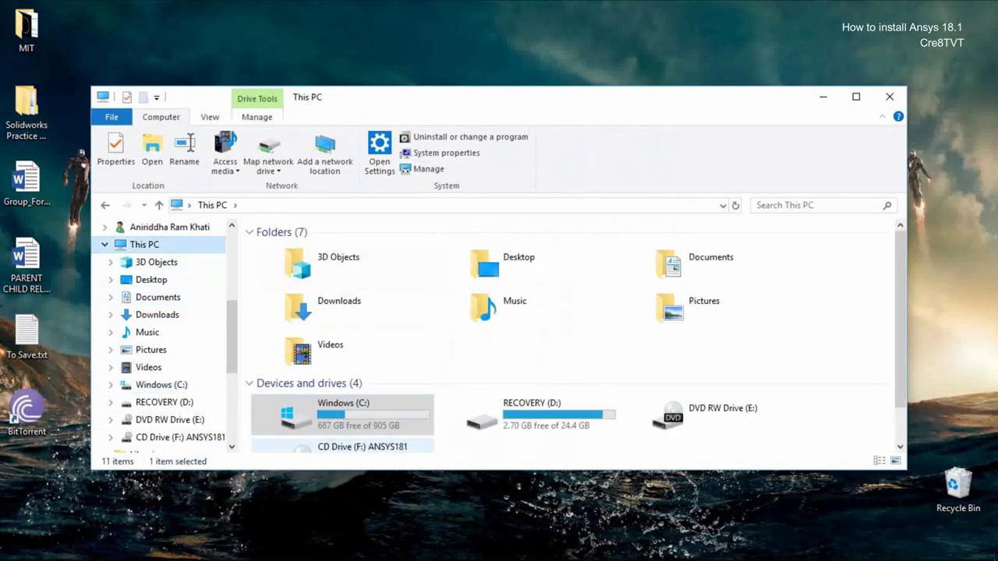
{"action": "left_click", "coordinate": [359, 446]}
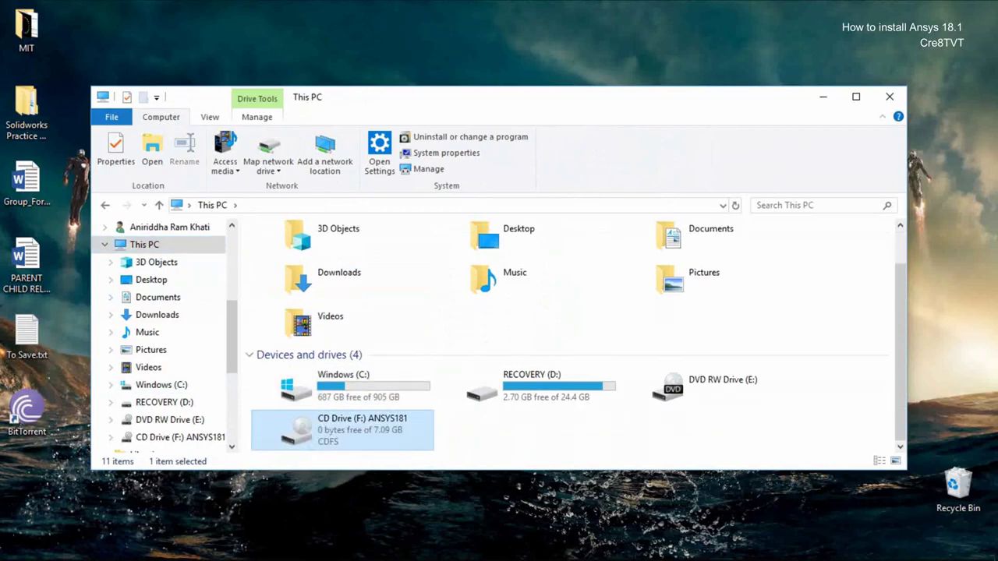
{"action": "right_click", "coordinate": [368, 446]}
{"action": "left_click", "coordinate": [445, 261]}
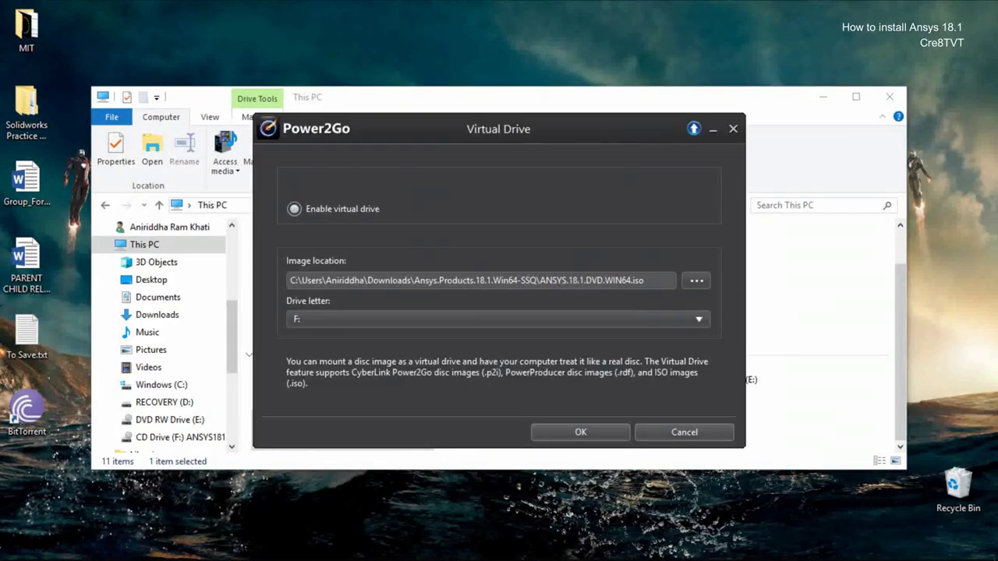
{"action": "left_click", "coordinate": [684, 432]}
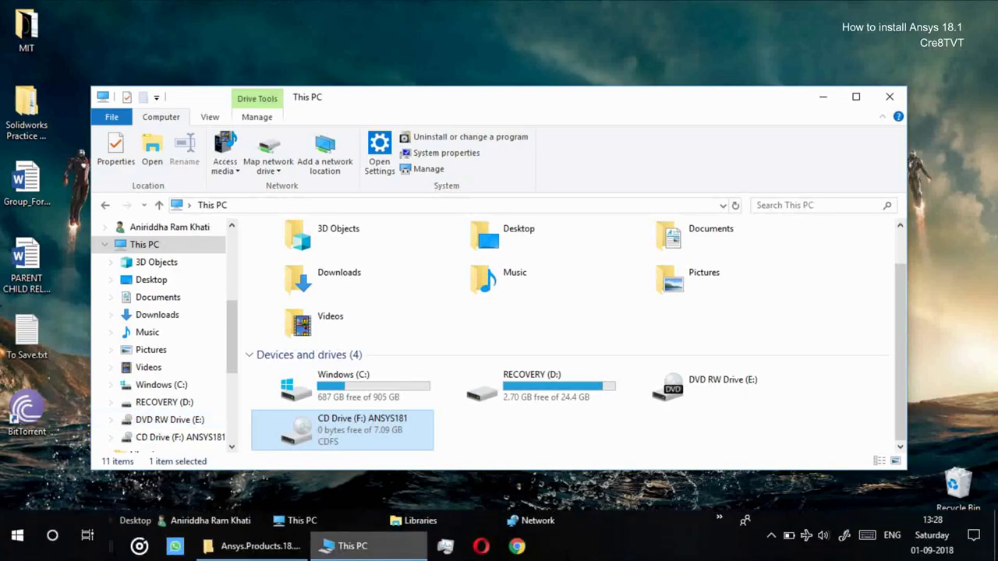
- Close This PC, open _SolidSQUAD_, then return to the Ansys.Products.18.1.Win64-SSQ folder
{"action": "left_click", "coordinate": [259, 546]}
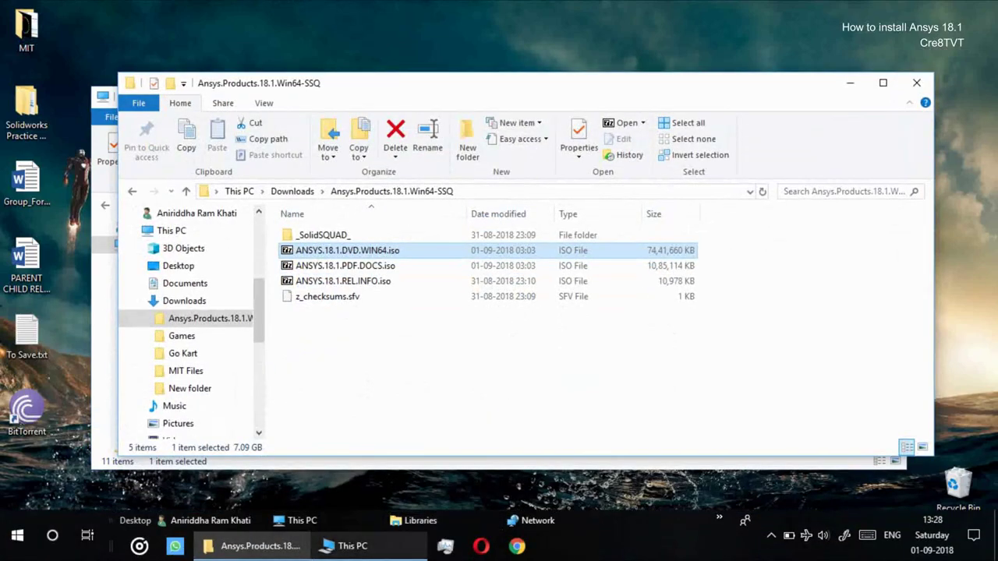
{"action": "left_click", "coordinate": [455, 441]}
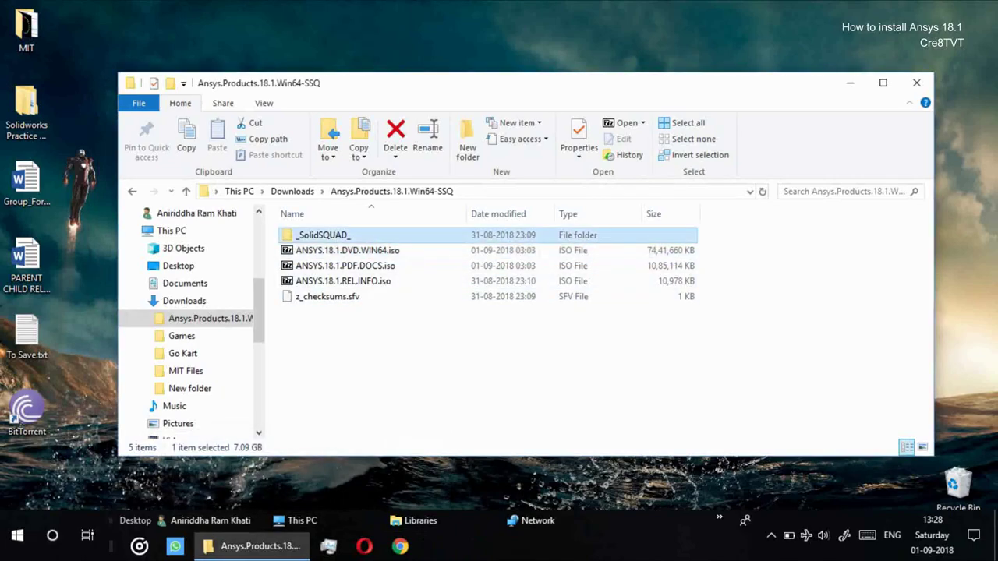
{"action": "double_click", "coordinate": [323, 235]}
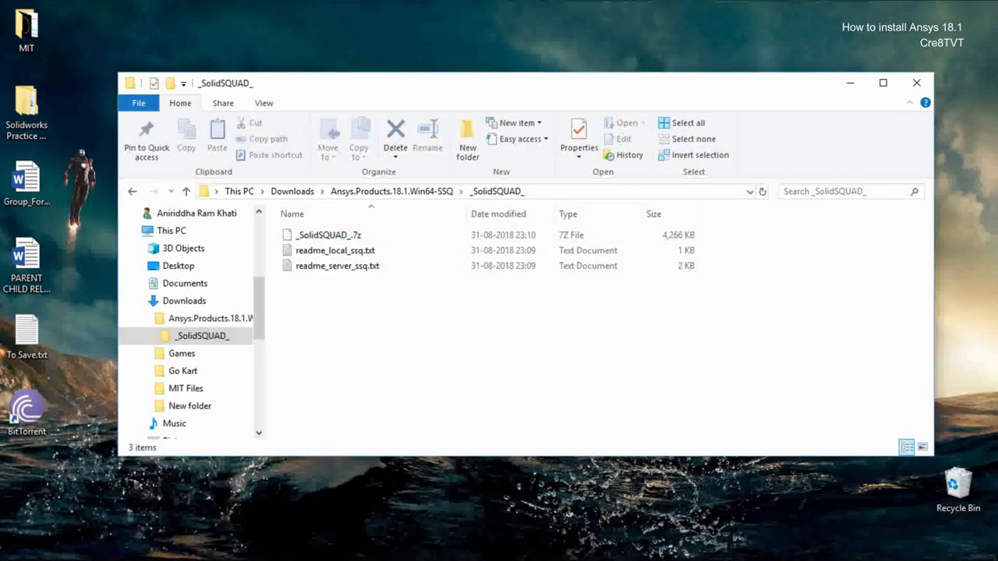
{"action": "key", "text": "BackSpace"}
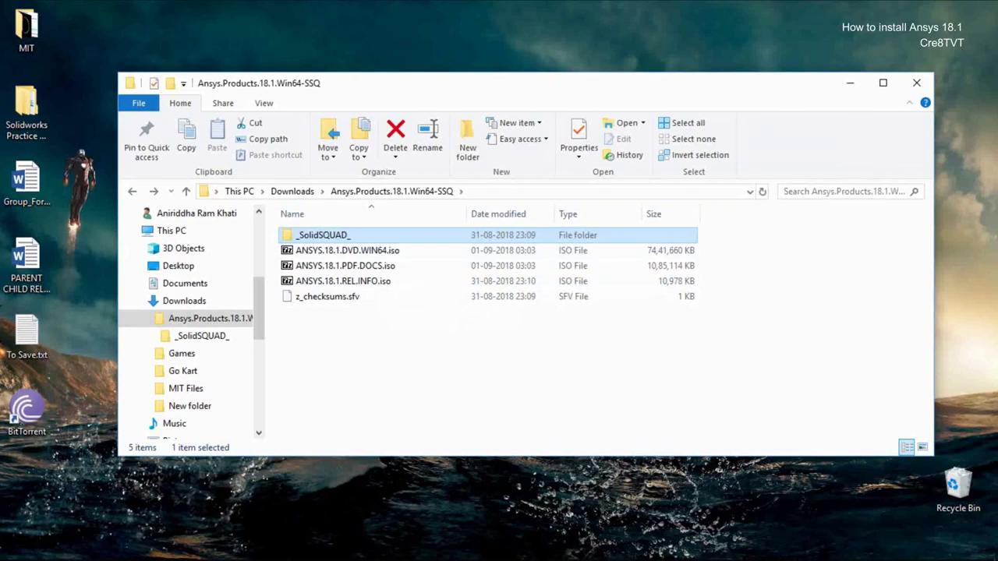
- Extract _SolidSQUAD_.7z with 7-Zip's Extract files... into the suggested _SolidSQUAD_ folder and open it
{"action": "key", "text": "Return"}
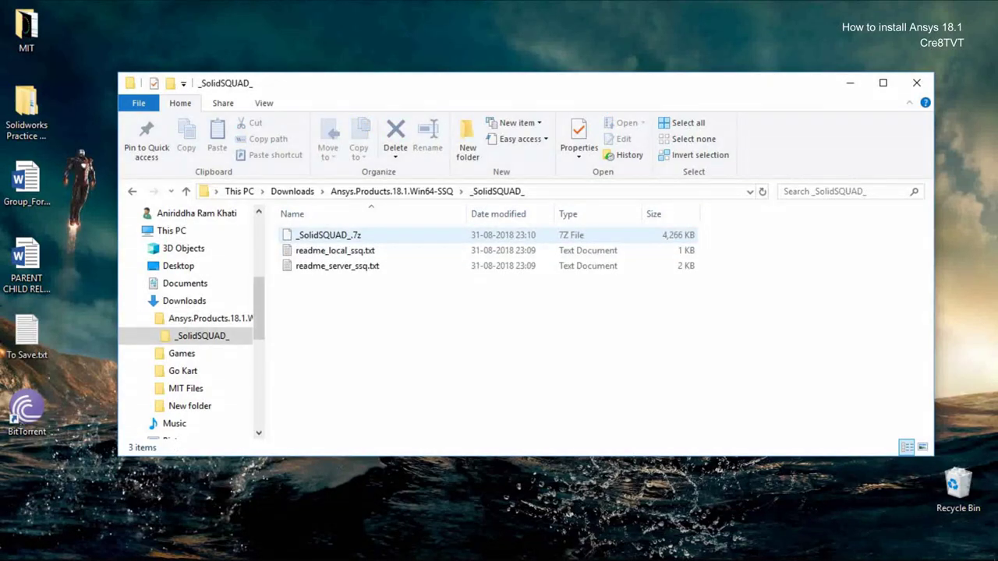
{"action": "left_click", "coordinate": [328, 234]}
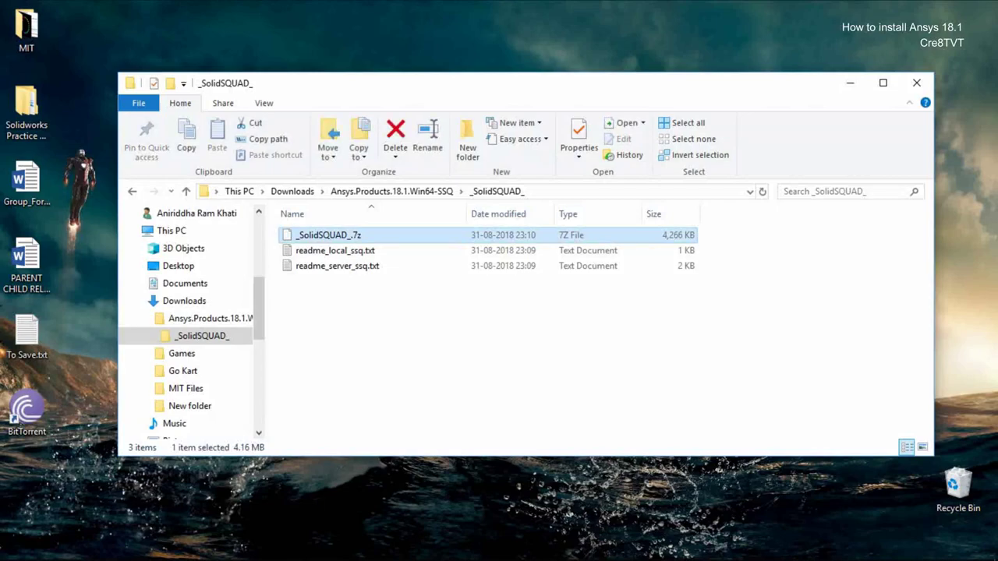
{"action": "right_click", "coordinate": [380, 235]}
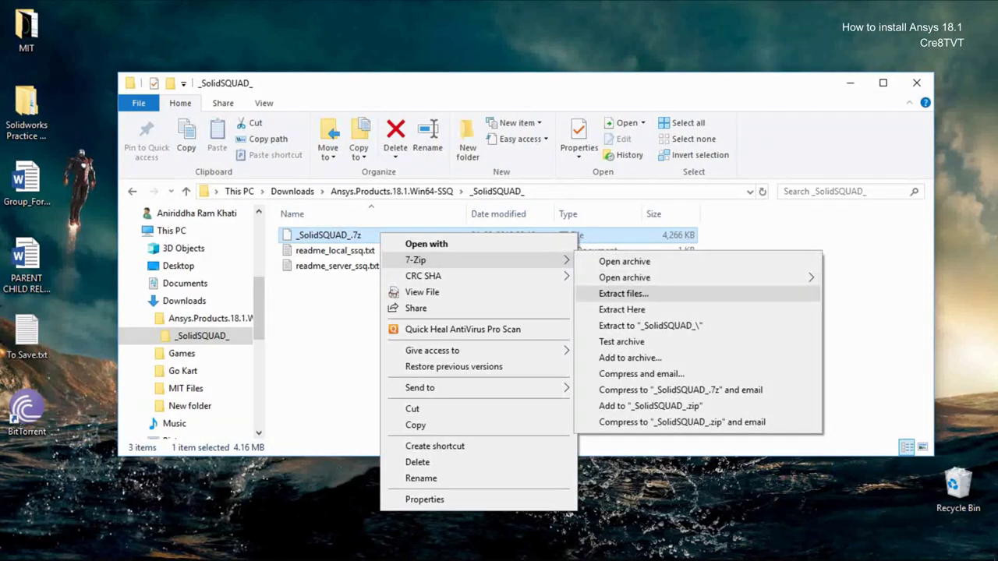
{"action": "left_click", "coordinate": [623, 293]}
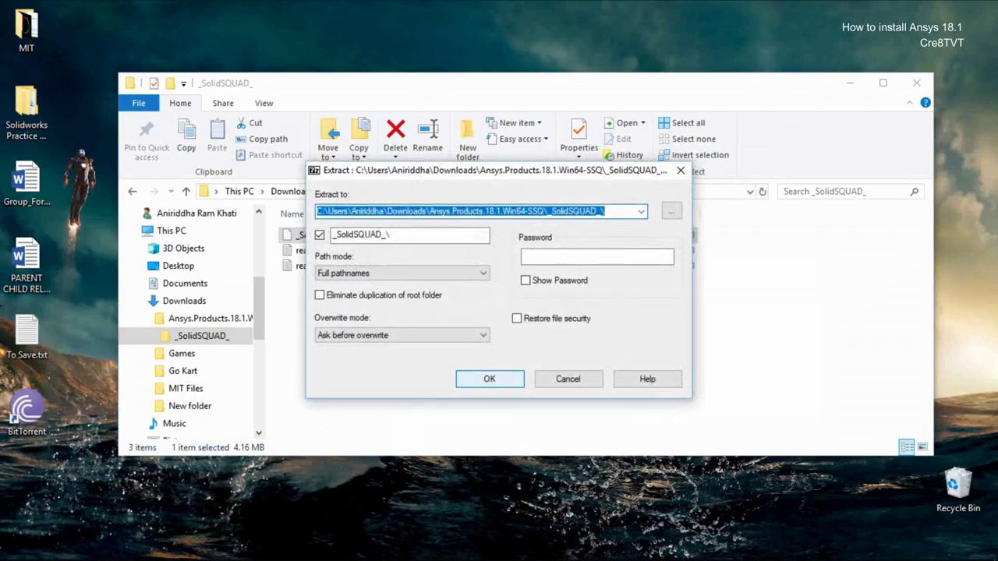
{"action": "key", "text": "Return"}
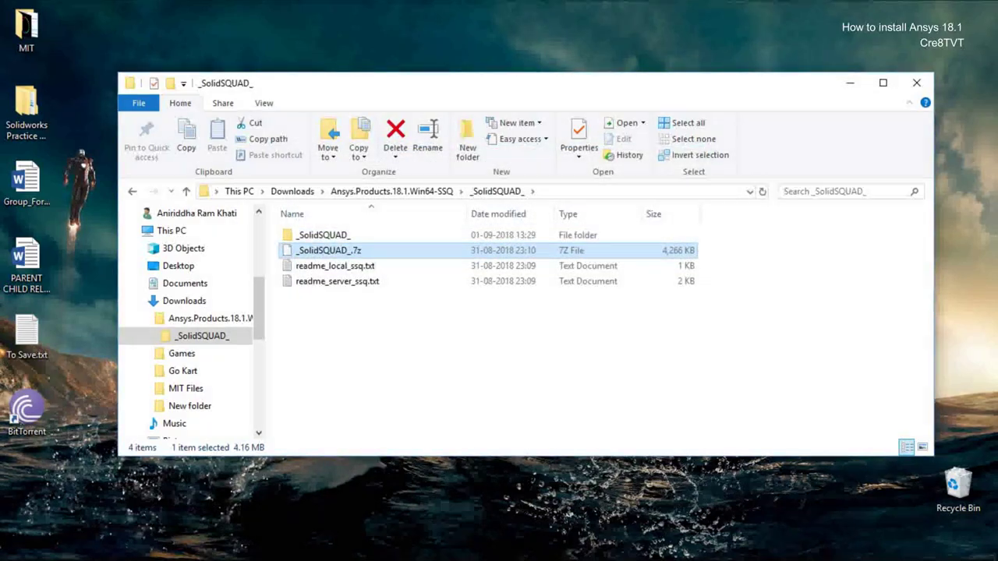
{"action": "double_click", "coordinate": [406, 237]}
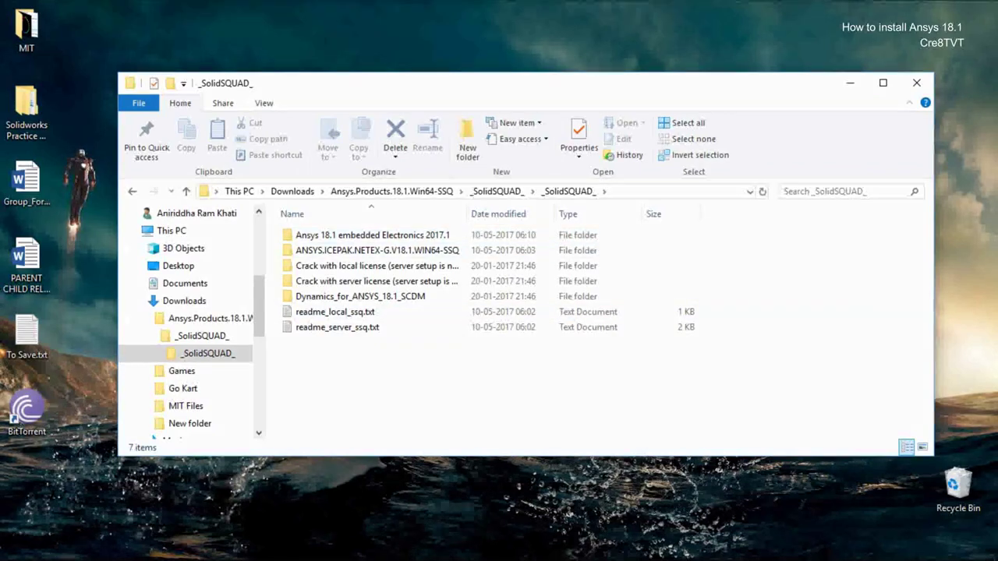
- Refresh the extracted _SolidSQUAD_ listing twice and widen the Name column to show full folder names
{"action": "right_click", "coordinate": [420, 382]}
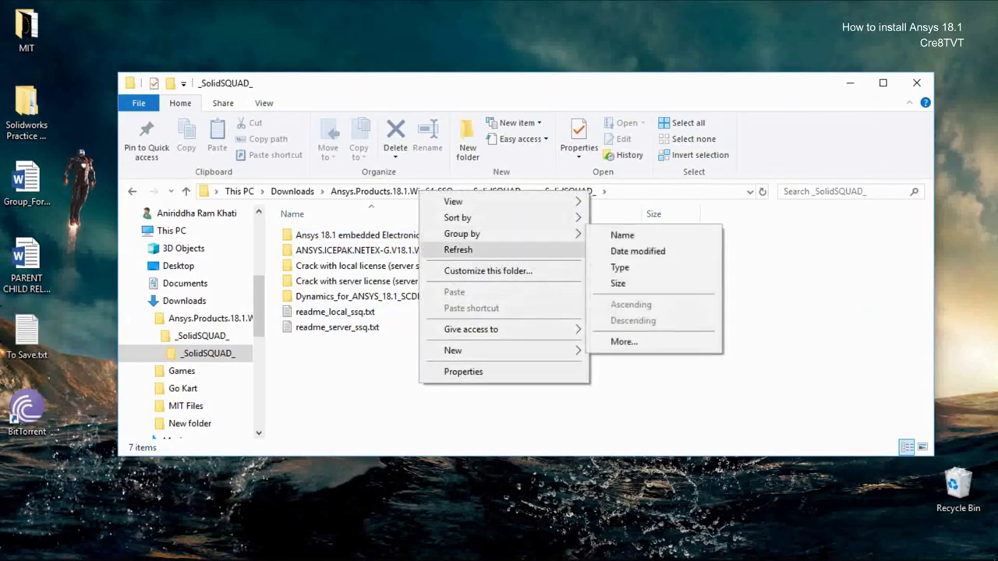
{"action": "left_click", "coordinate": [459, 249]}
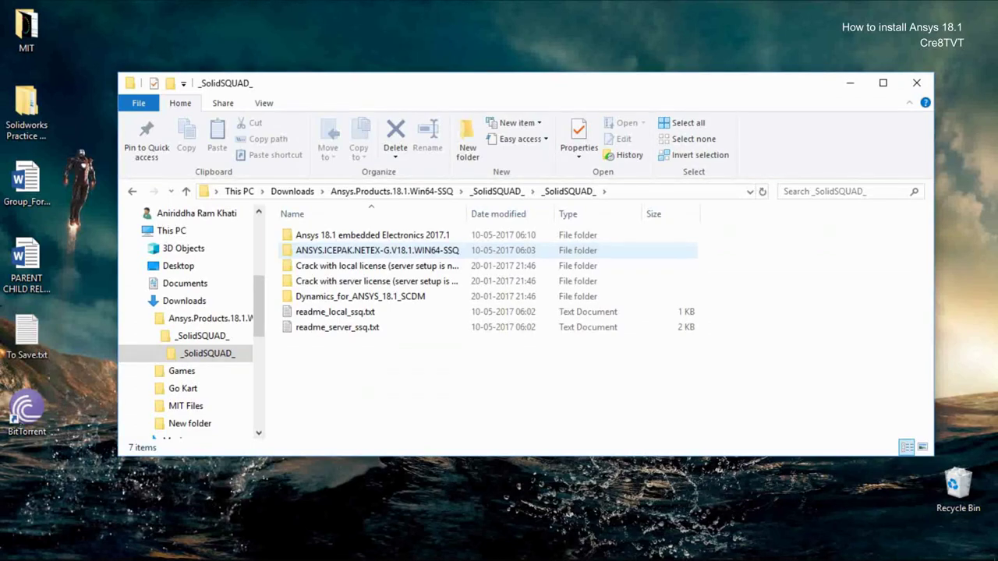
{"action": "right_click", "coordinate": [409, 364]}
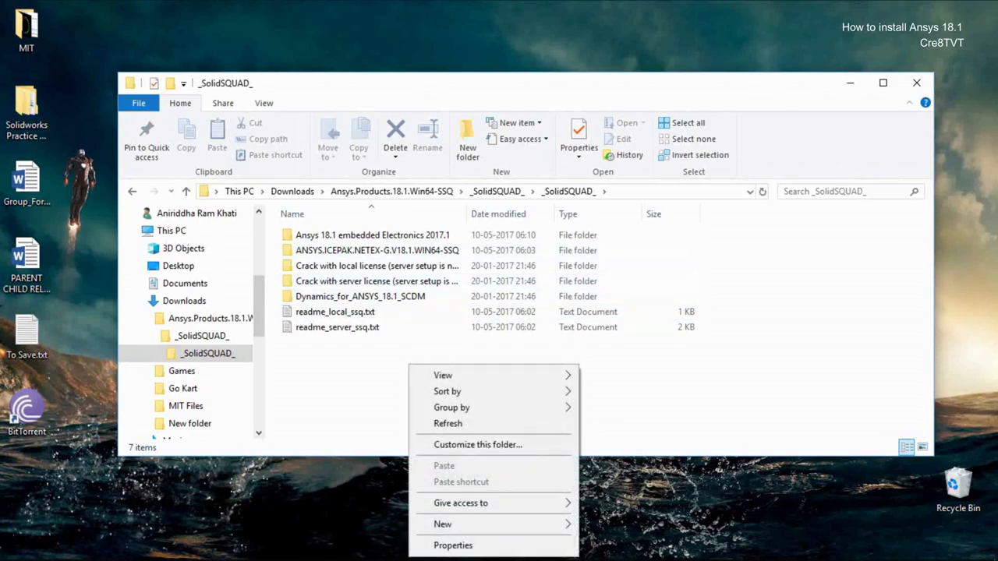
{"action": "left_click", "coordinate": [448, 423]}
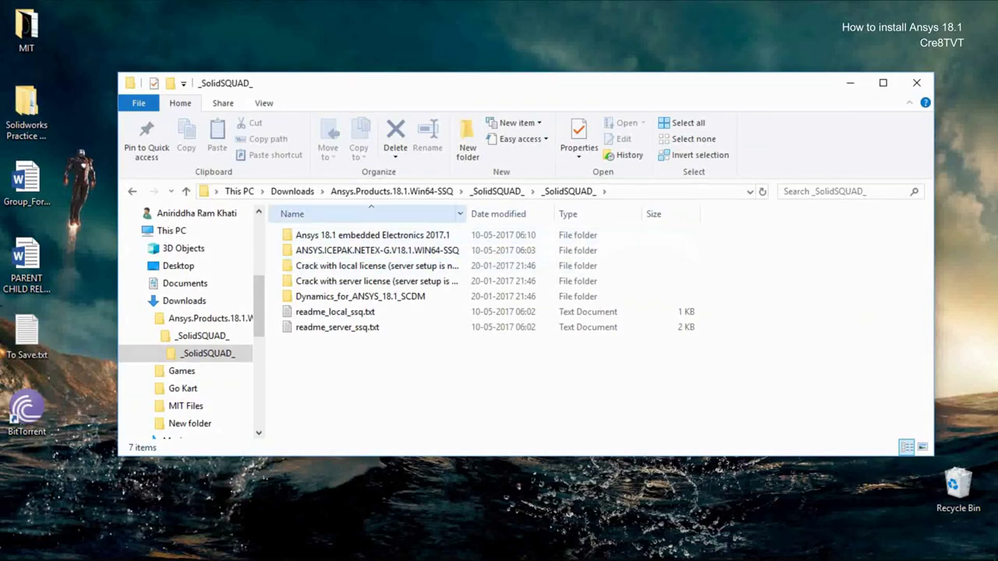
{"action": "left_click_drag", "start_coordinate": [467, 214], "coordinate": [562, 213]}
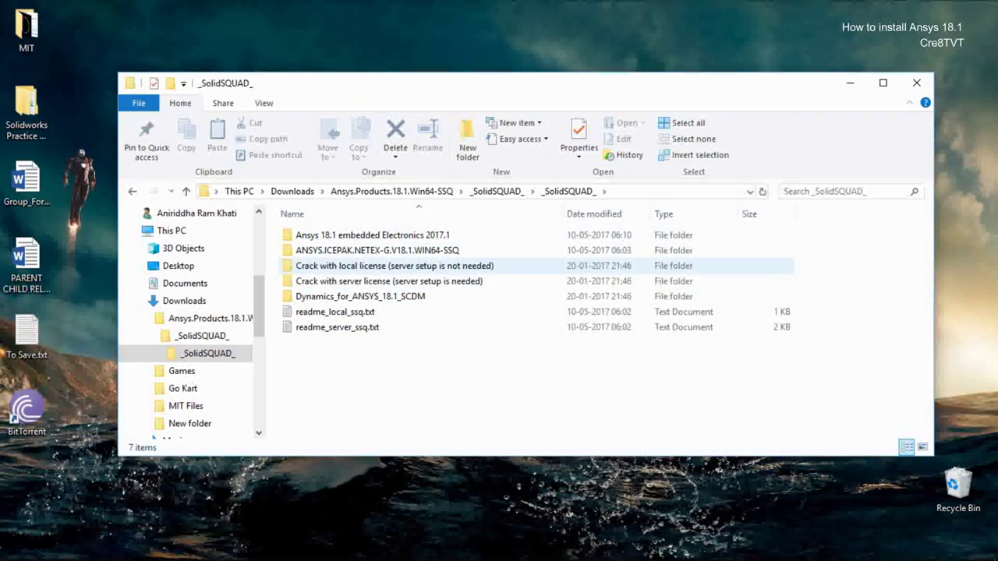
- In the local-license folder, copy the Shared Files folder
{"action": "double_click", "coordinate": [394, 266]}
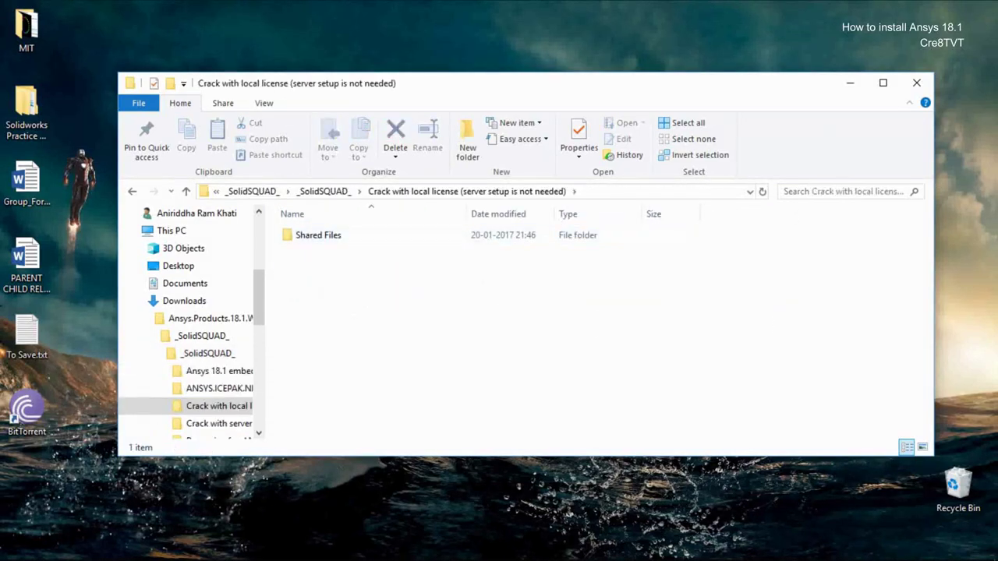
{"action": "left_click", "coordinate": [318, 234]}
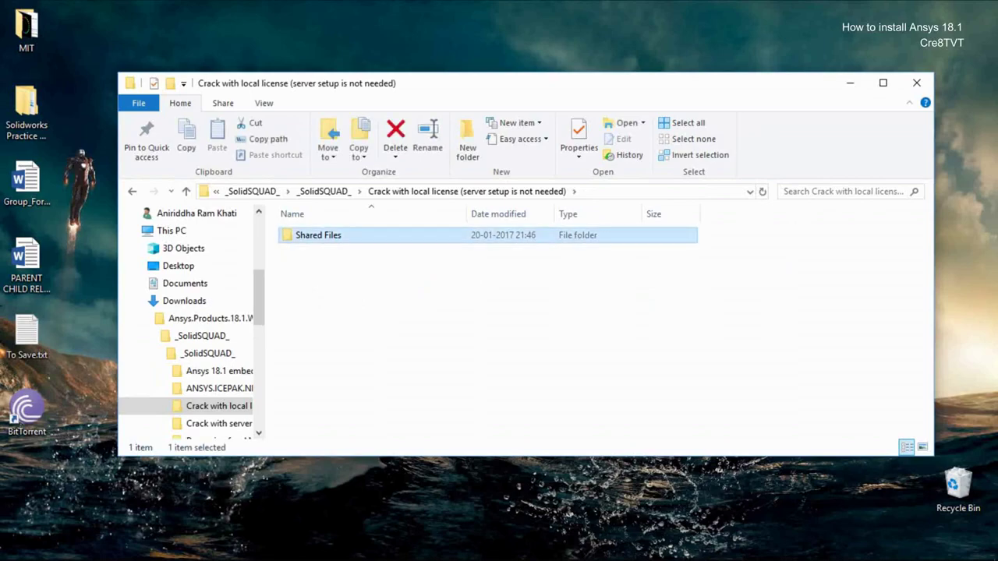
{"action": "right_click", "coordinate": [363, 235]}
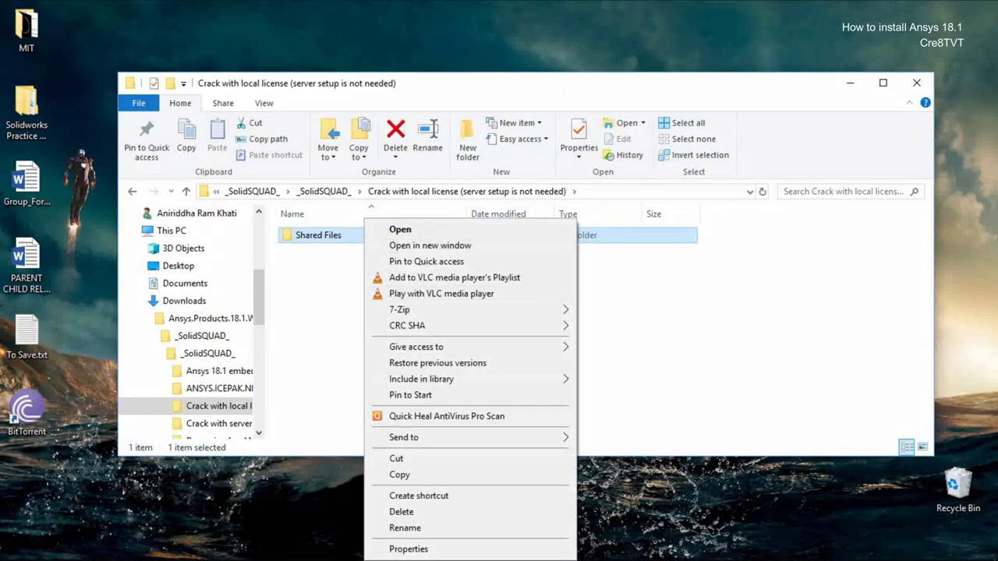
{"action": "left_click", "coordinate": [399, 475]}
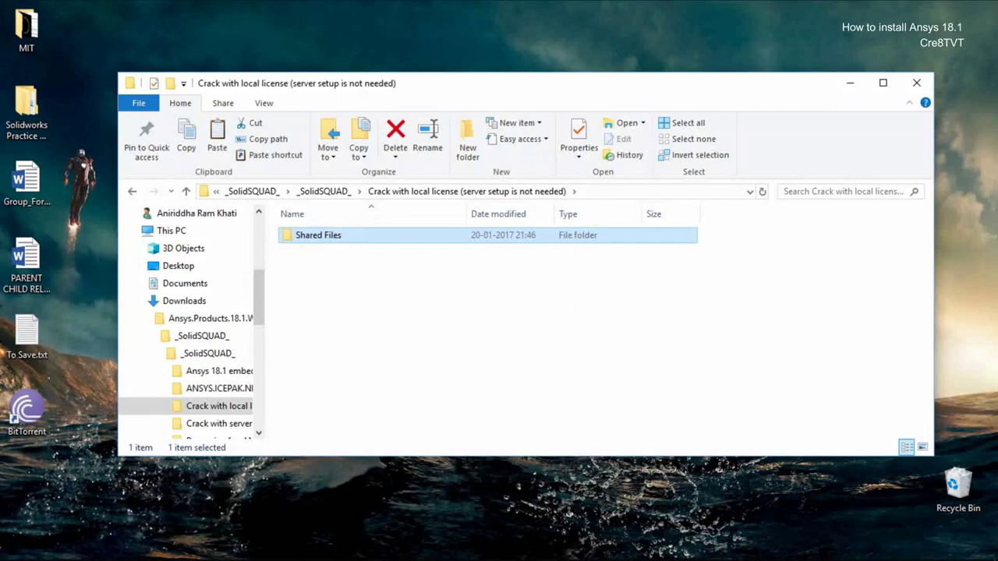
- Navigate through This PC and Windows (C:) to C:\Program Files\ANSYS Inc
{"action": "left_click", "coordinate": [171, 231]}
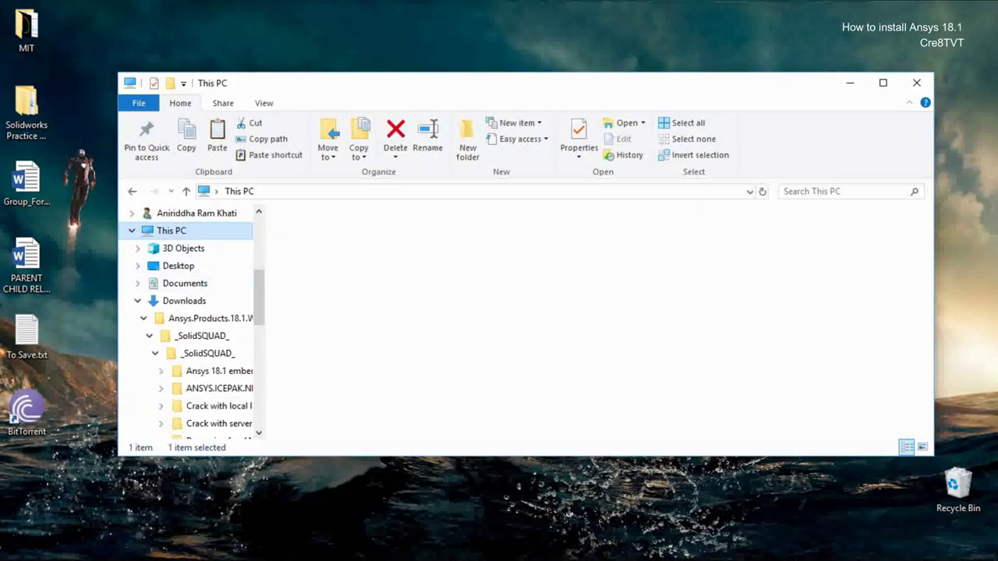
{"action": "left_click", "coordinate": [368, 399]}
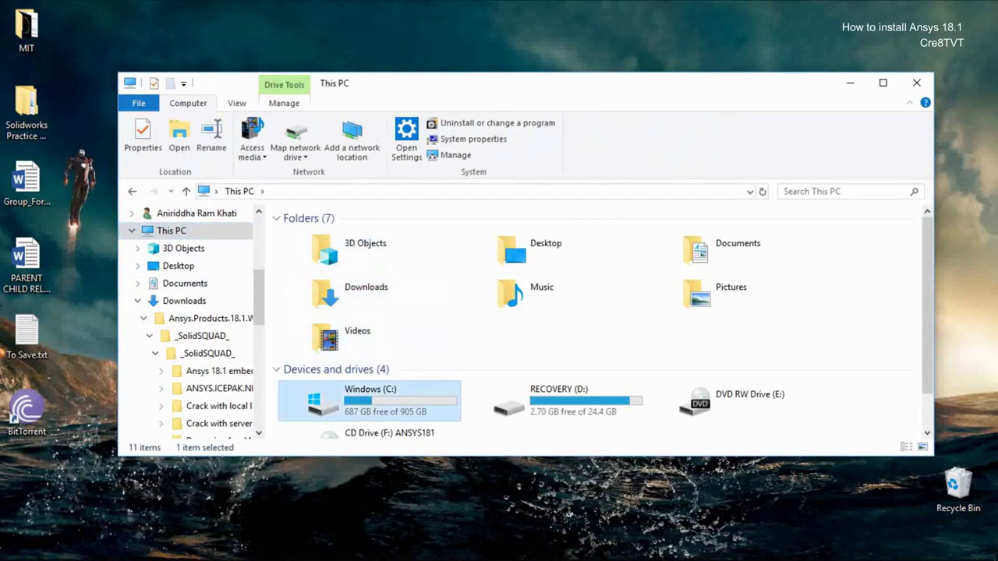
{"action": "double_click", "coordinate": [368, 399]}
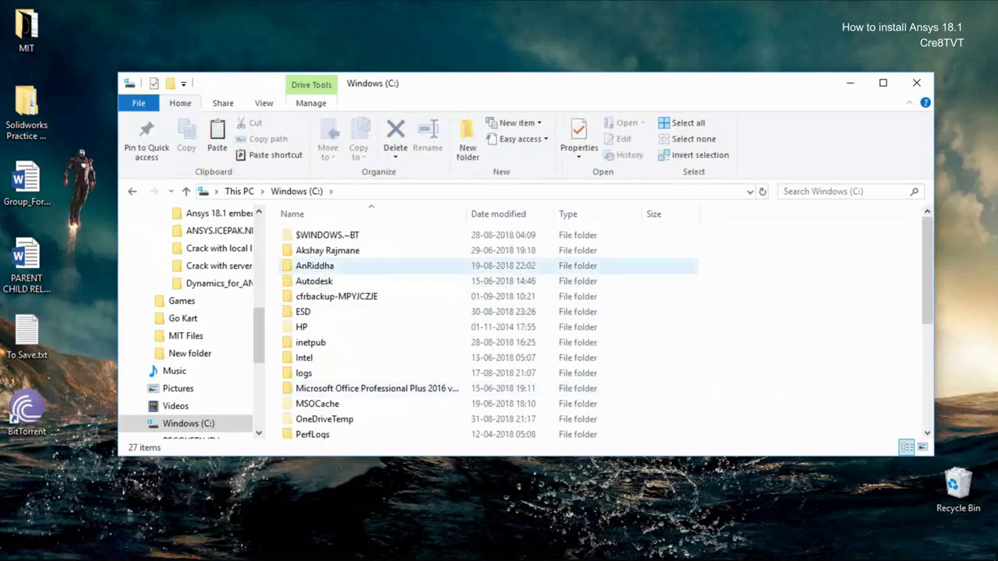
{"action": "scroll", "coordinate": [328, 356], "scroll_direction": "down", "scroll_amount": 2}
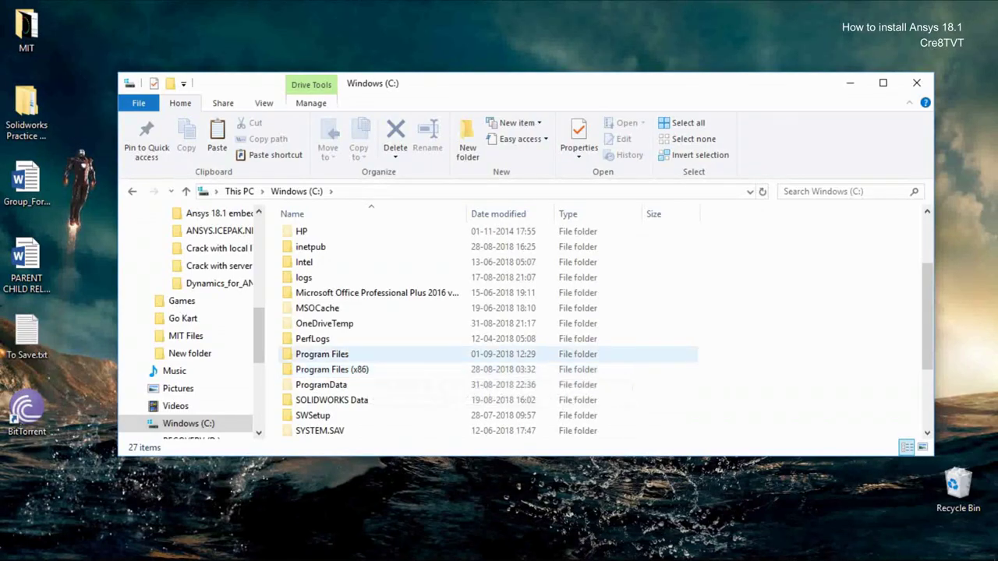
{"action": "left_click", "coordinate": [321, 354]}
{"action": "double_click", "coordinate": [321, 354]}
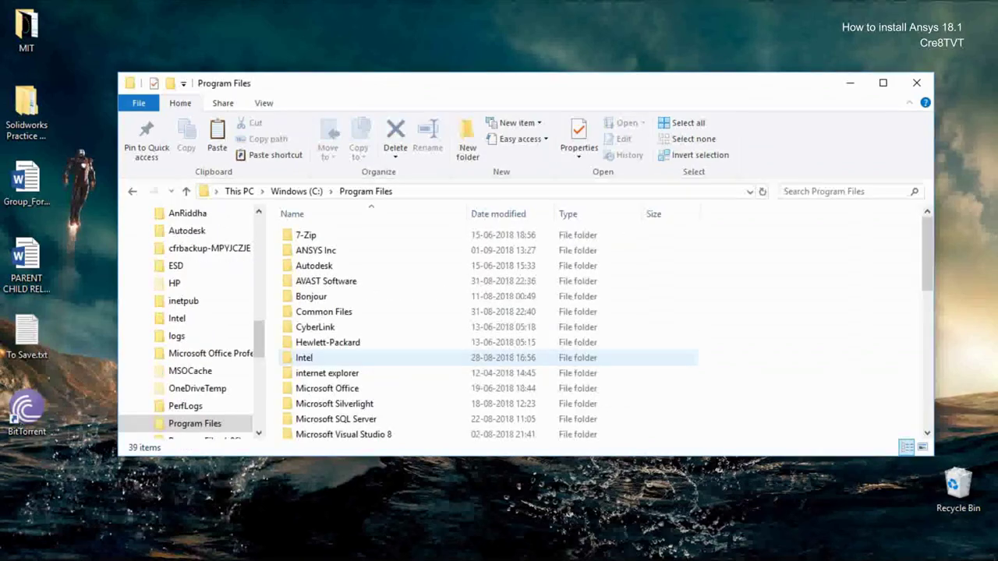
{"action": "double_click", "coordinate": [316, 250]}
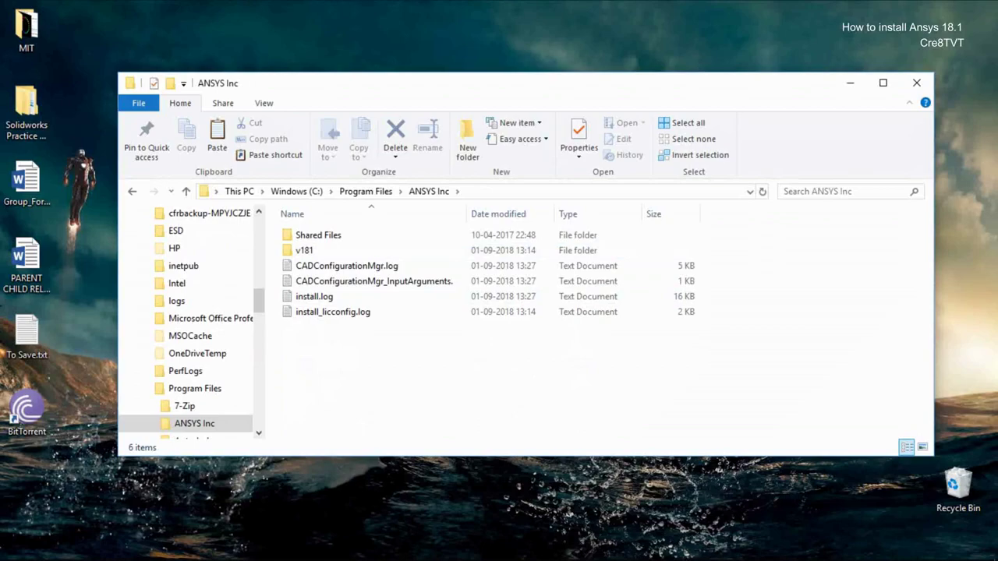
- Paste Shared Files into ANSYS Inc, replacing same-named files and granting administrator permission for all items
{"action": "right_click", "coordinate": [330, 350]}
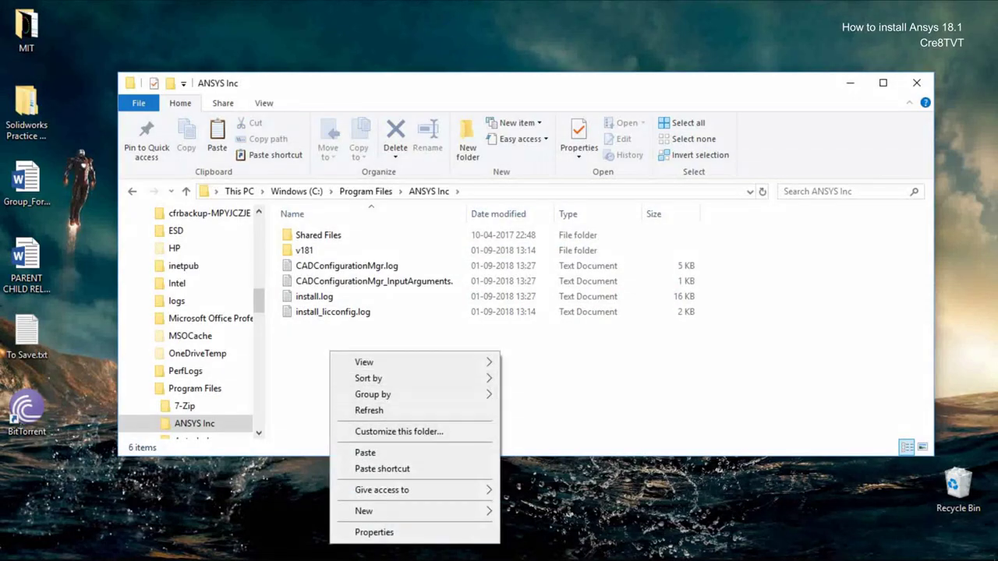
{"action": "left_click", "coordinate": [365, 452]}
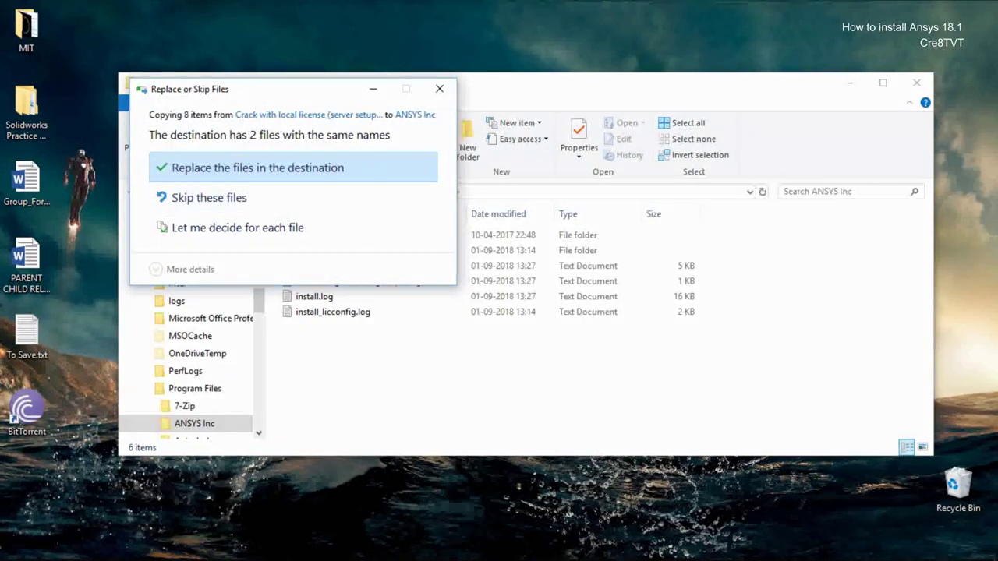
{"action": "left_click", "coordinate": [257, 167]}
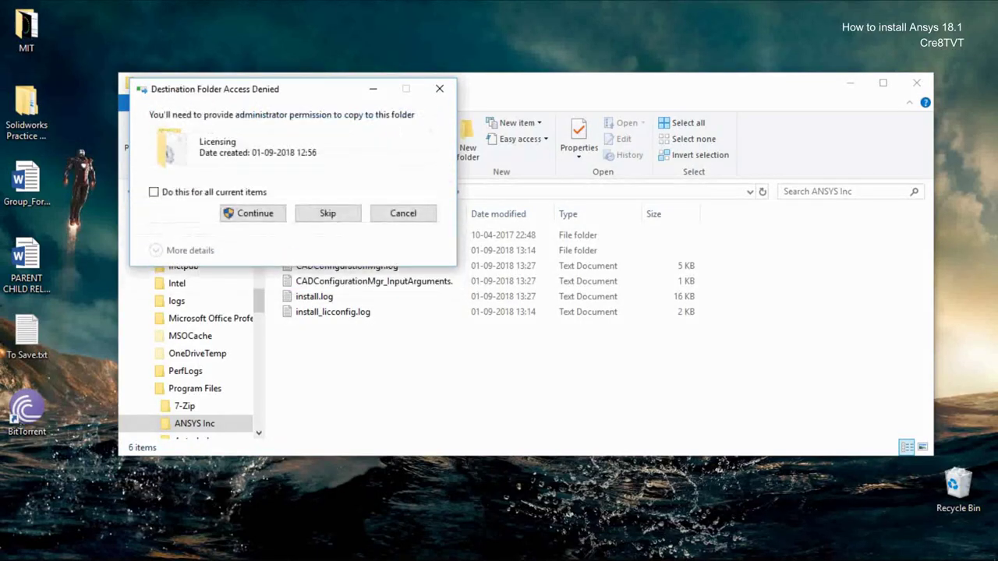
{"action": "key", "text": "Return"}
{"action": "left_click", "coordinate": [154, 192]}
{"action": "left_click", "coordinate": [252, 212]}
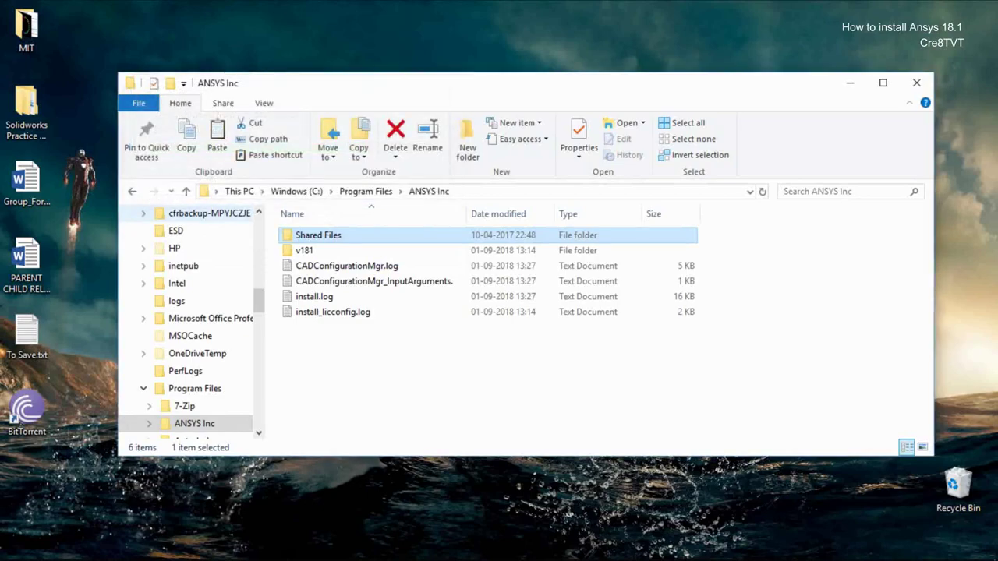
- Refresh the ANSYS Inc folder listing twice, then close the Explorer window
{"action": "right_click", "coordinate": [344, 362]}
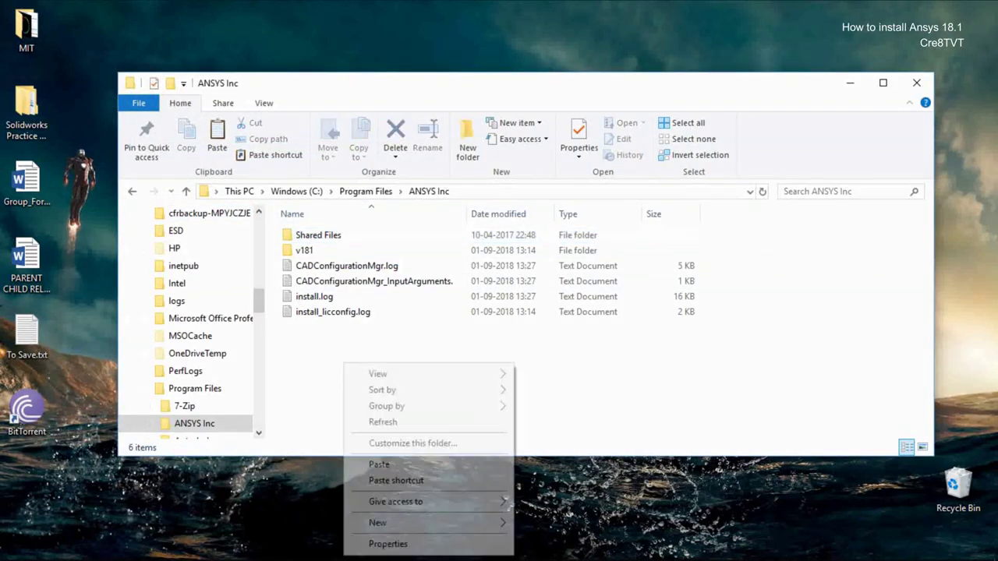
{"action": "left_click", "coordinate": [382, 422]}
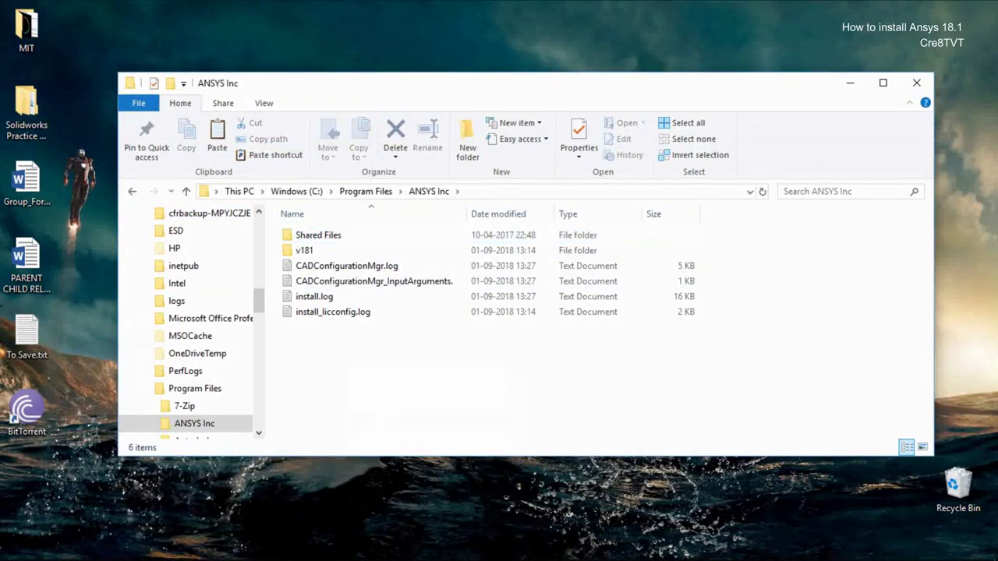
{"action": "right_click", "coordinate": [334, 339]}
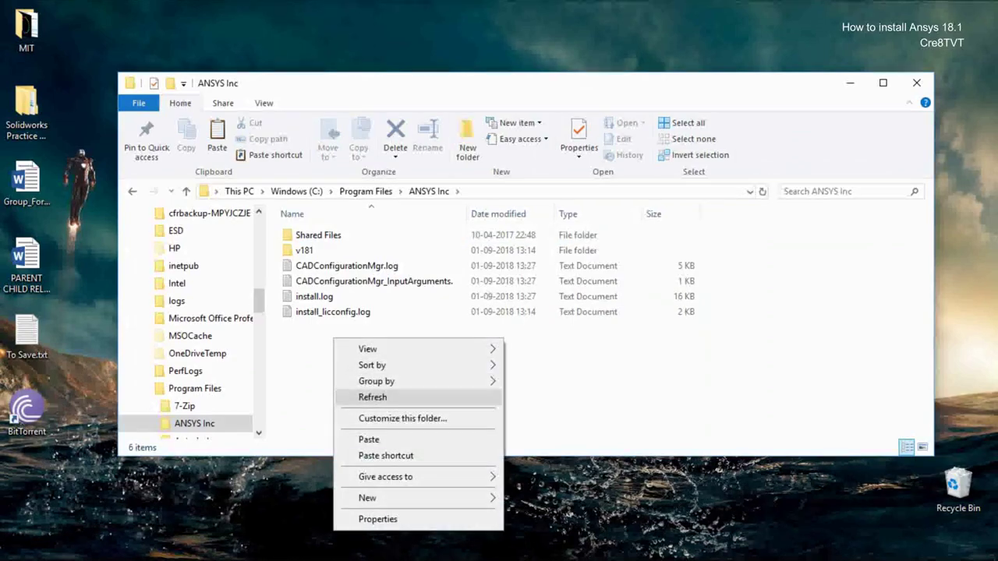
{"action": "left_click", "coordinate": [372, 397]}
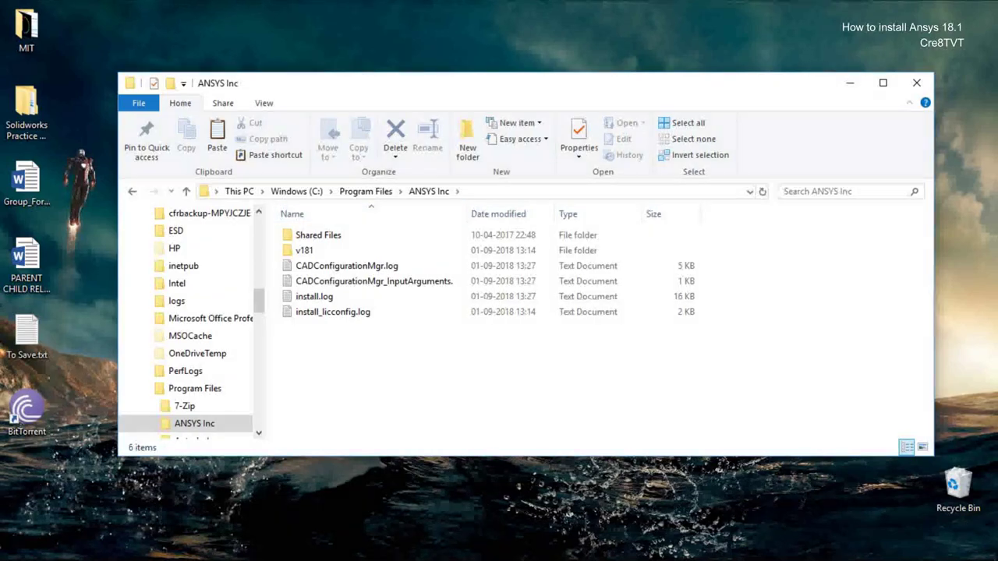
{"action": "left_click", "coordinate": [917, 83]}
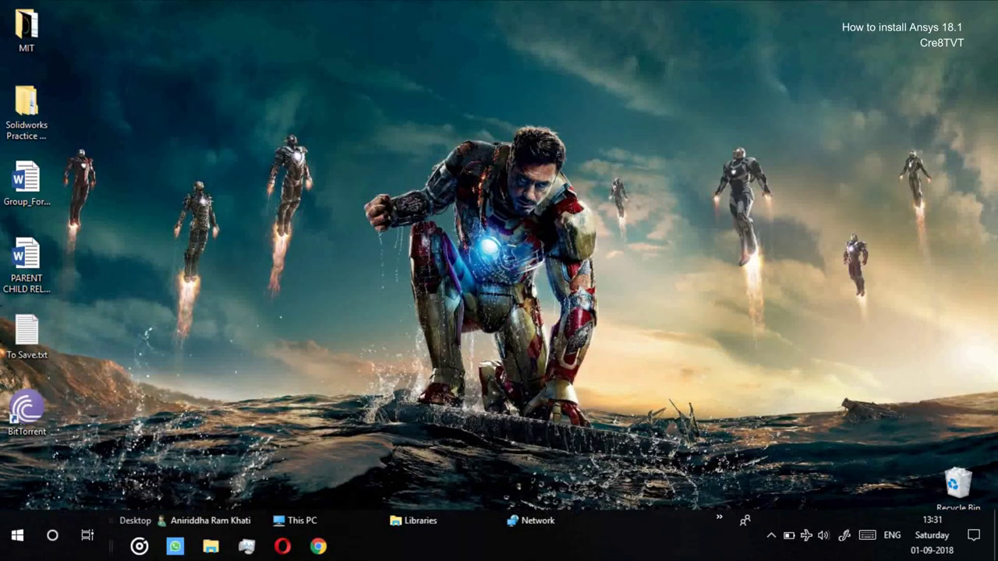
- Refresh the desktop and search Windows for 'Work' to find Workbench 18.1
{"action": "right_click", "coordinate": [336, 137]}
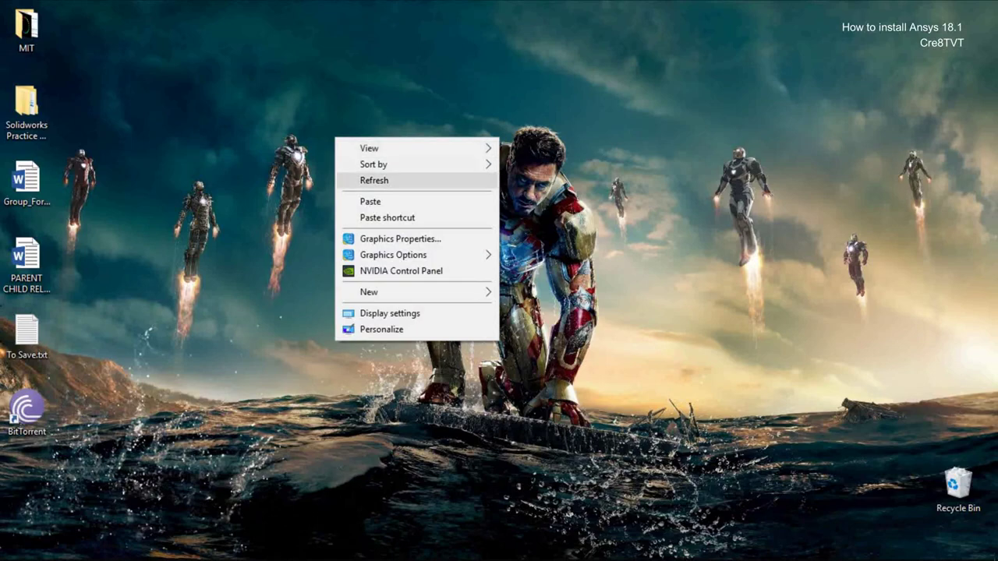
{"action": "left_click", "coordinate": [367, 180]}
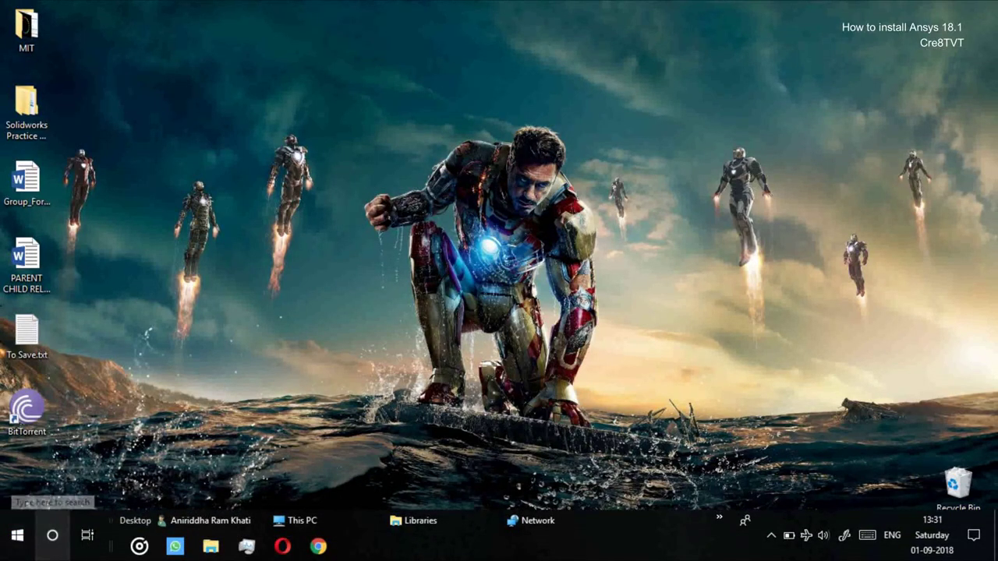
{"action": "left_click", "coordinate": [53, 535]}
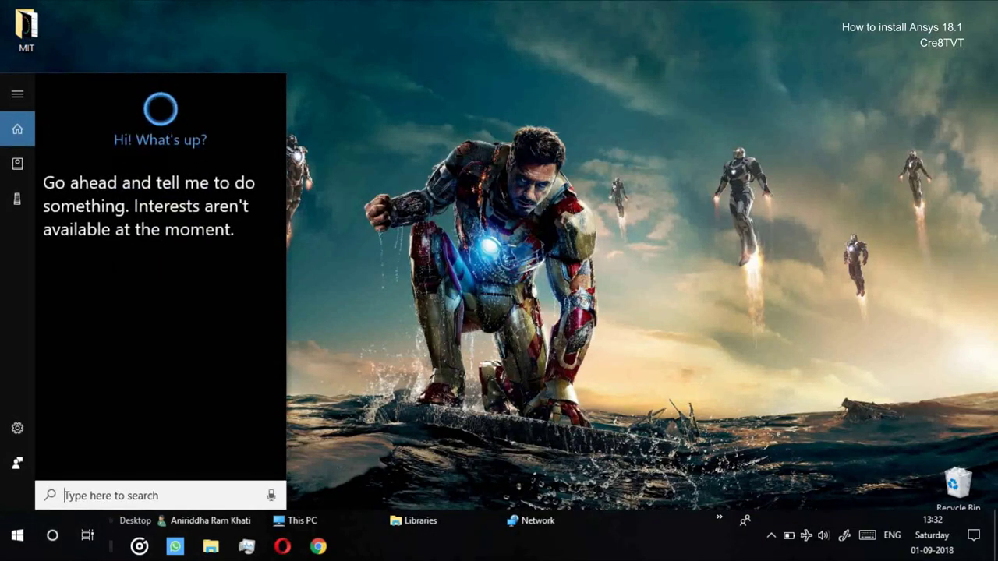
{"action": "type", "text": "Wor"}
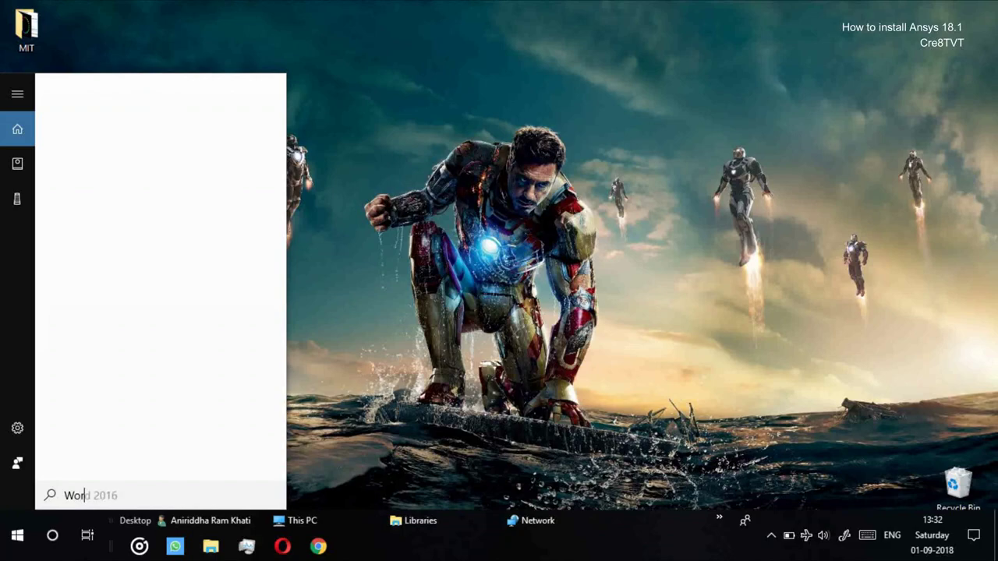
{"action": "type", "text": "k"}
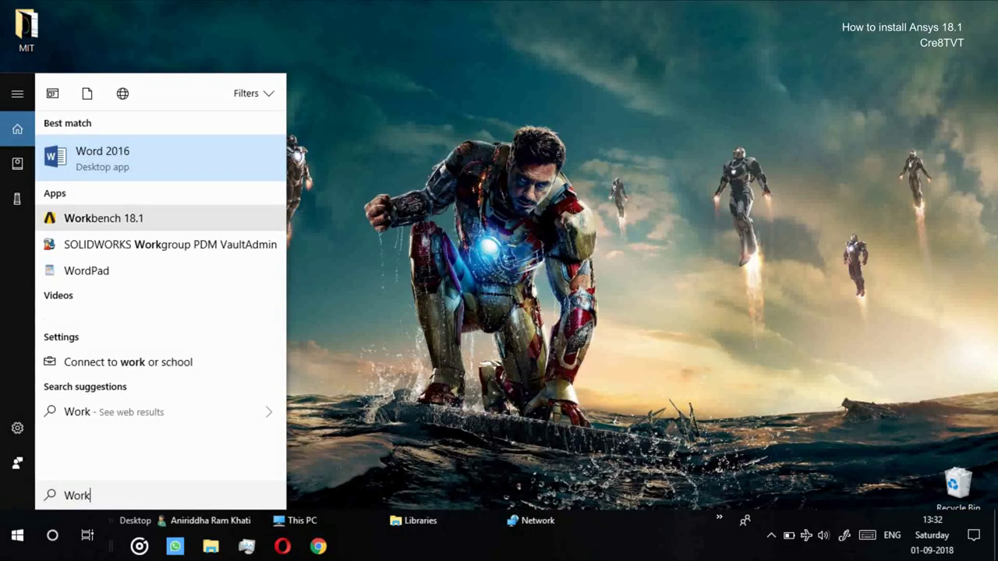
- Launch Workbench 18.1, accept the Product Improvement Program prompt, and maximize the window
{"action": "left_click", "coordinate": [102, 218]}
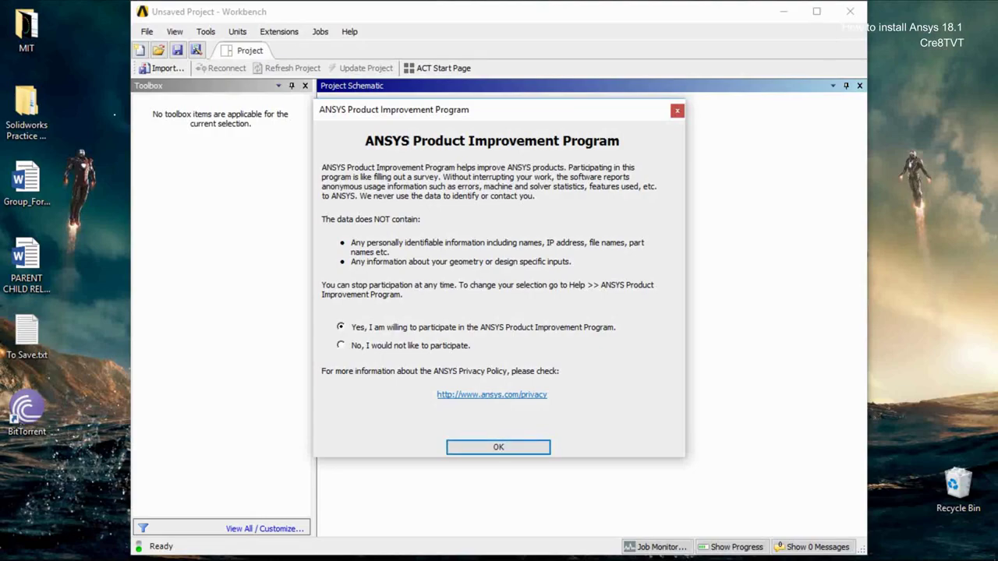
{"action": "key", "text": "Return"}
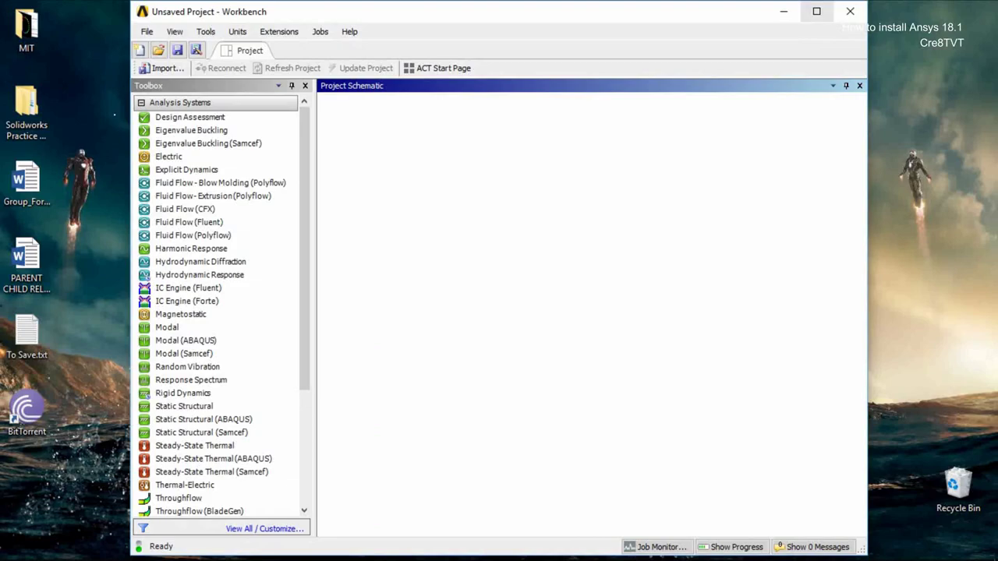
{"action": "left_click", "coordinate": [816, 11]}
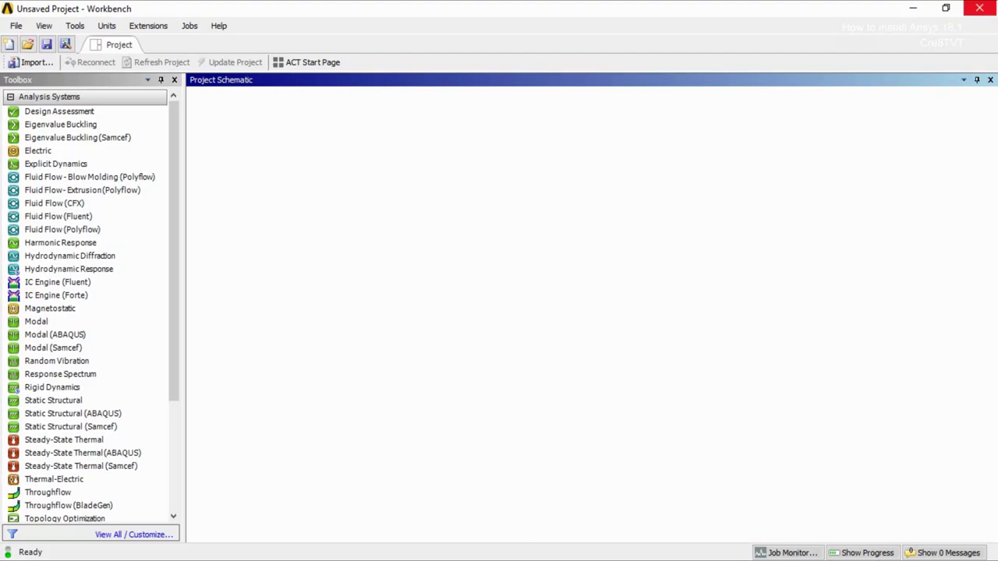
- Close the empty Workbench 18.1 project and refresh the Windows desktop
{"action": "left_click", "coordinate": [979, 8]}
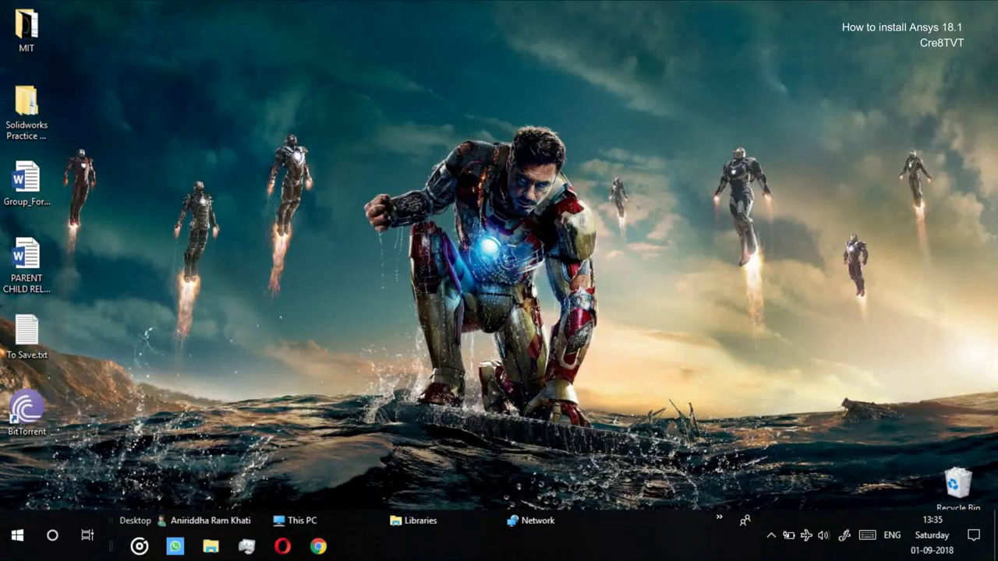
{"action": "right_click", "coordinate": [376, 297]}
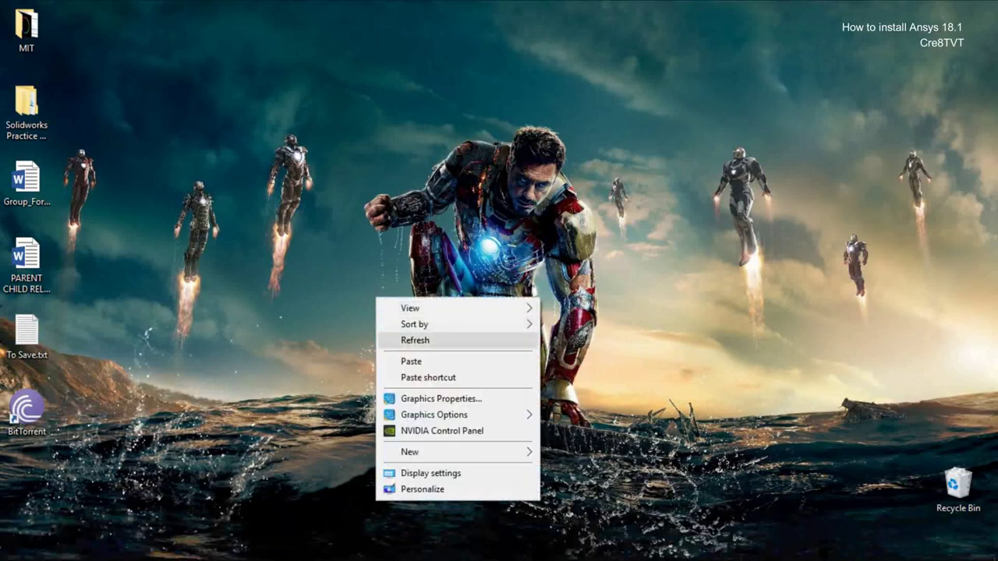
{"action": "left_click", "coordinate": [415, 340]}
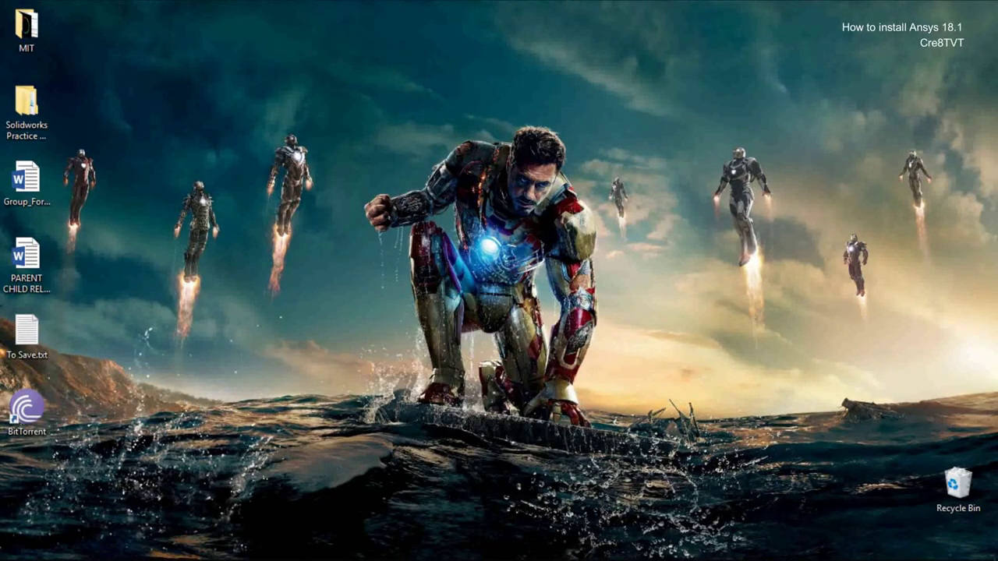